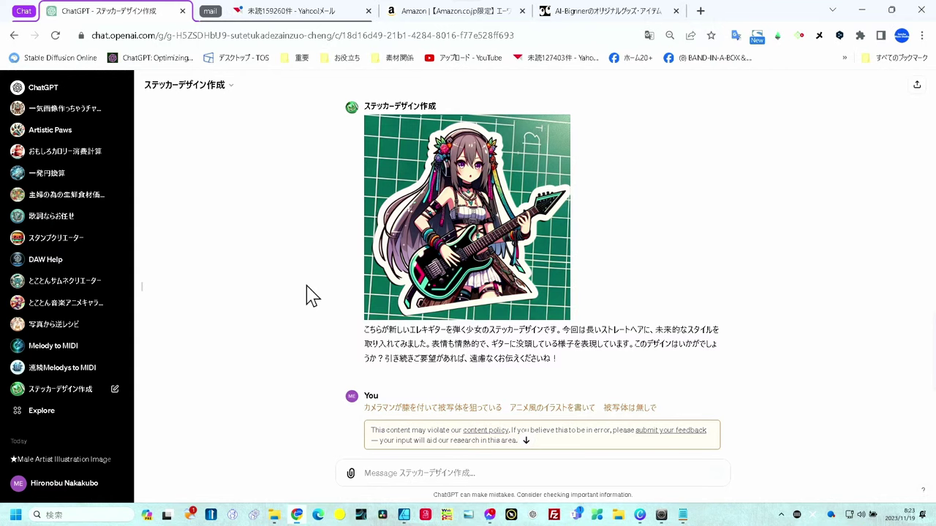
# Step: Switch to the SUZURI tab listing the unpublished キーボードを弾く女の子002 products
pyautogui.hotkey('ctrl', '9')
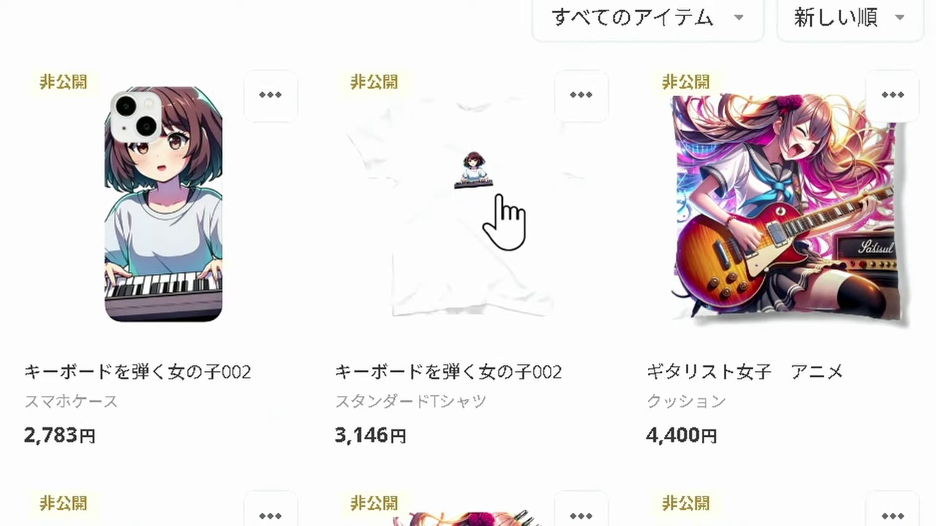
pyautogui.scroll(-2, 408, 251)
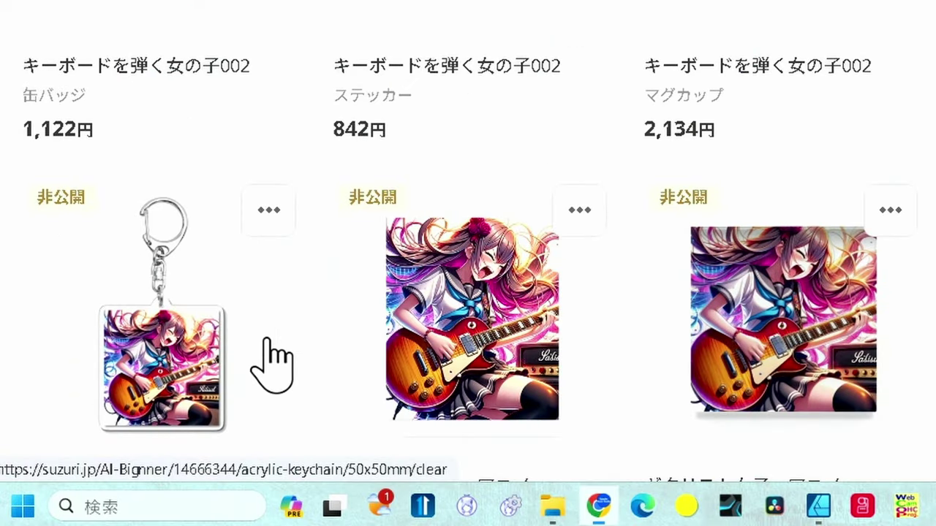
pyautogui.scroll(-2, 687, 307)
pyautogui.scroll(-2, 685, 293)
pyautogui.scroll(-4, 688, 299)
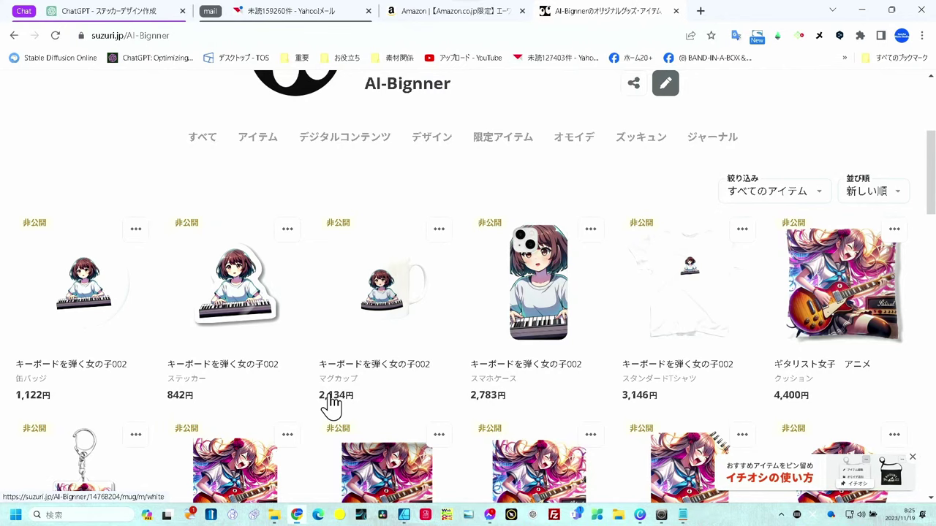
# Step: In the ステッカーデザイン作成 chat, request a cute anime-style sticker of a panda eating bamboo
pyautogui.click(131, 22)
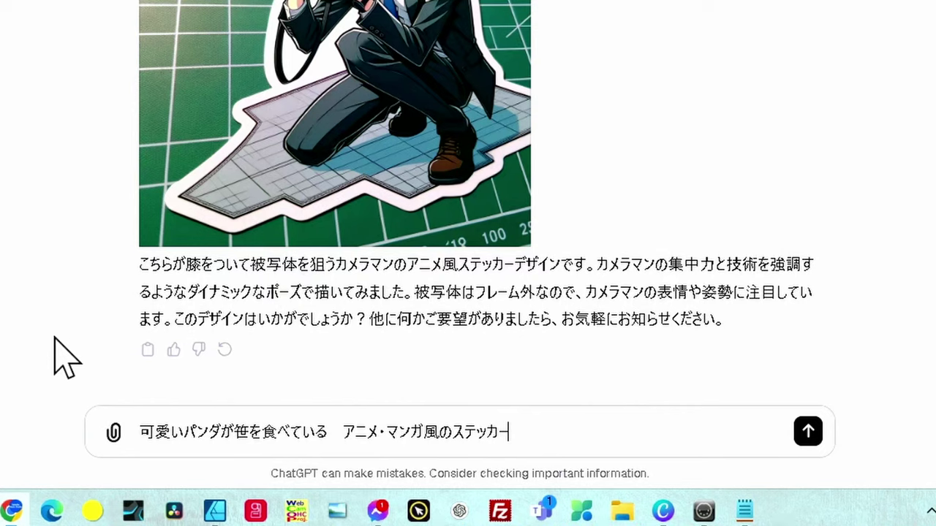
pyautogui.click(808, 432)
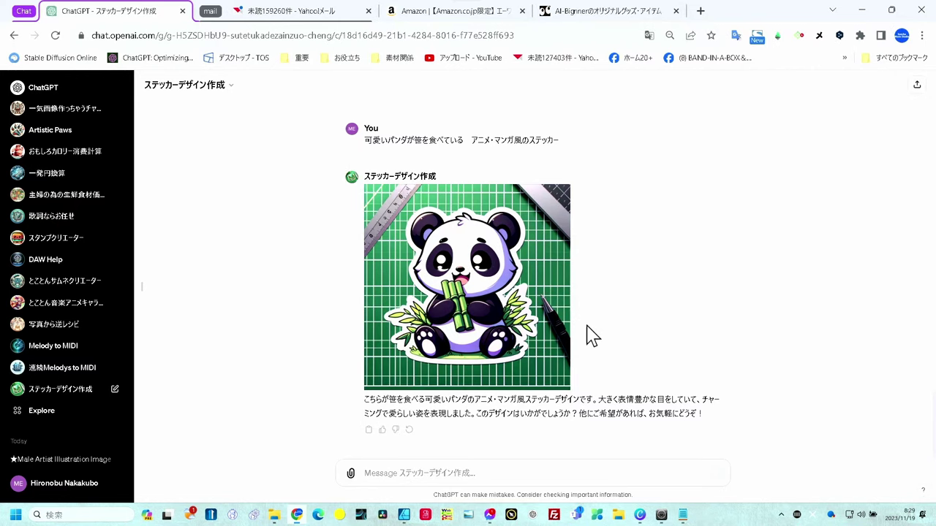
# Step: Save the generated DALL·E panda image as a PNG in the ダウンロード folder
pyautogui.click(373, 196)
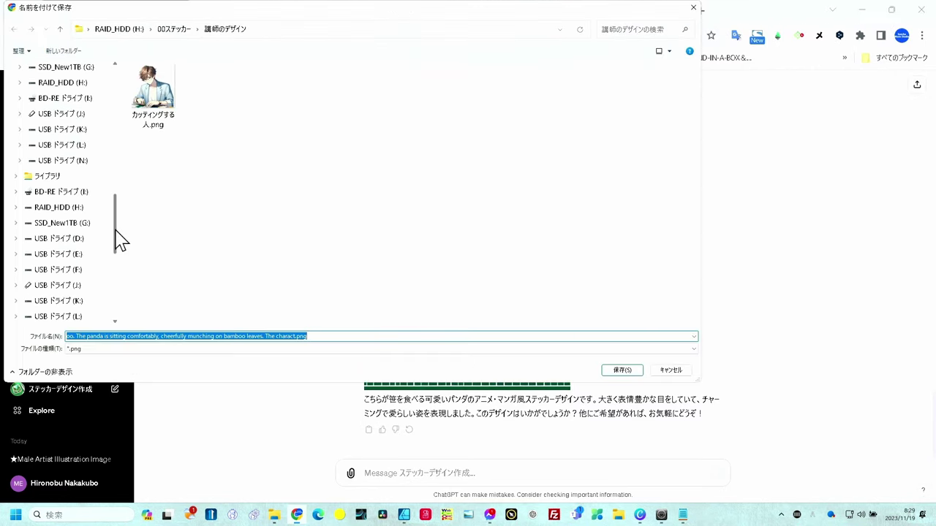
pyautogui.moveTo(120, 241); pyautogui.dragTo(128, 98)
pyautogui.click(86, 126)
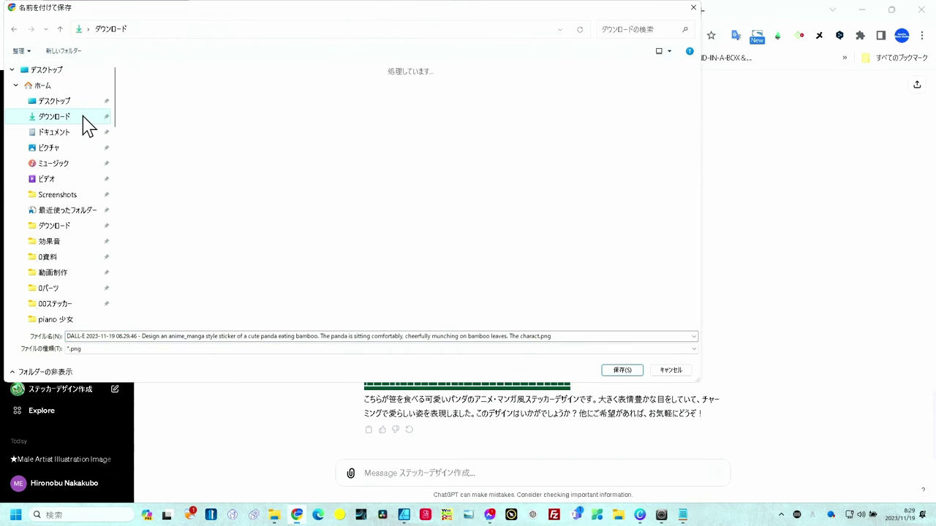
pyautogui.click(614, 369)
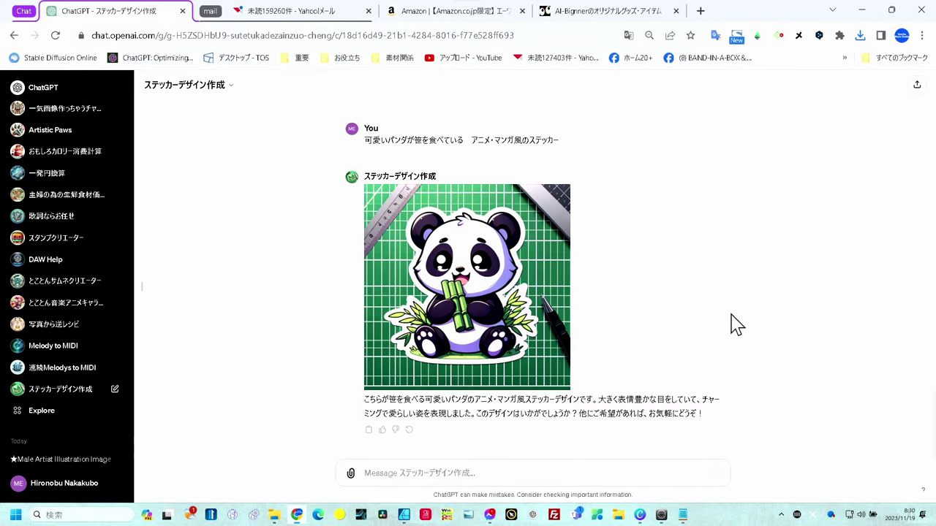
# Step: Switch over to Canva's blank Square Sticker design
pyautogui.hotkey('alt', 'Tab')
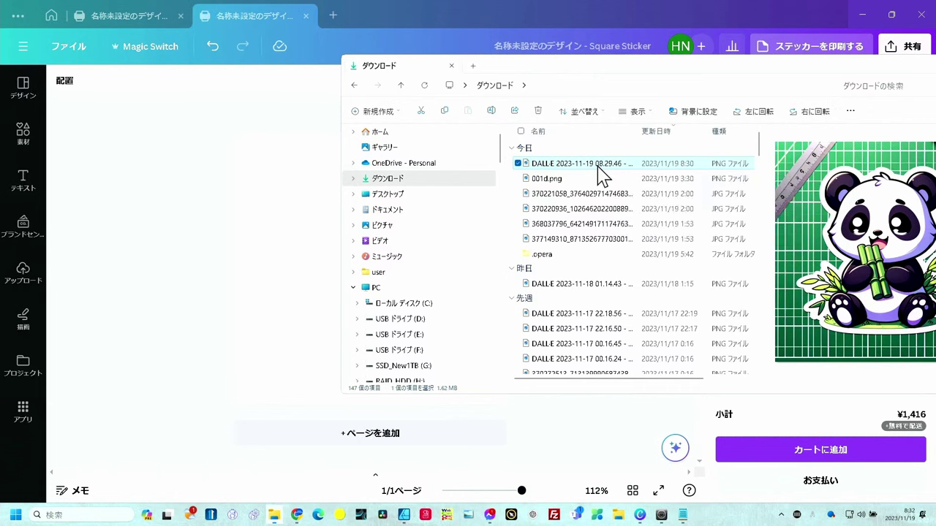
# Step: Drop the DALL·E panda PNG onto the sticker page and enlarge it to 118.2 × 118.2
pyautogui.moveTo(598, 170); pyautogui.dragTo(321, 275)
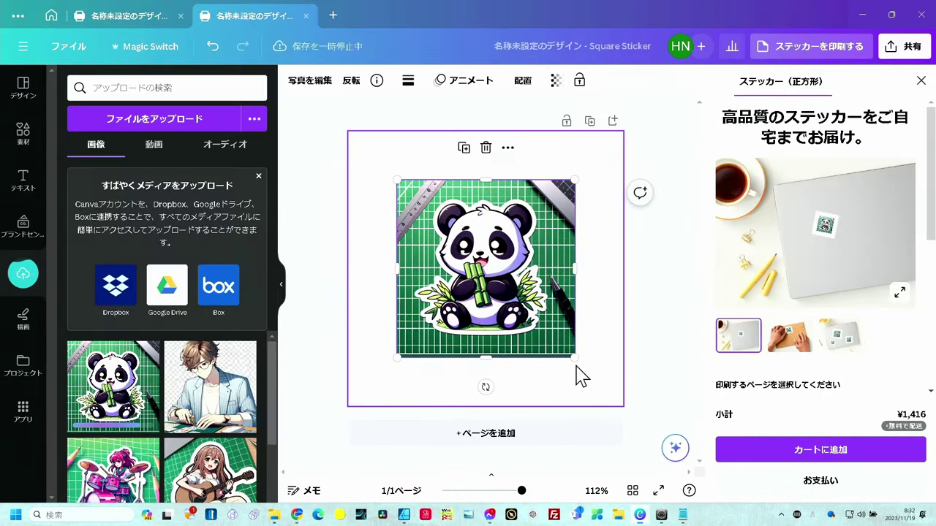
pyautogui.moveTo(516, 311); pyautogui.dragTo(467, 264)
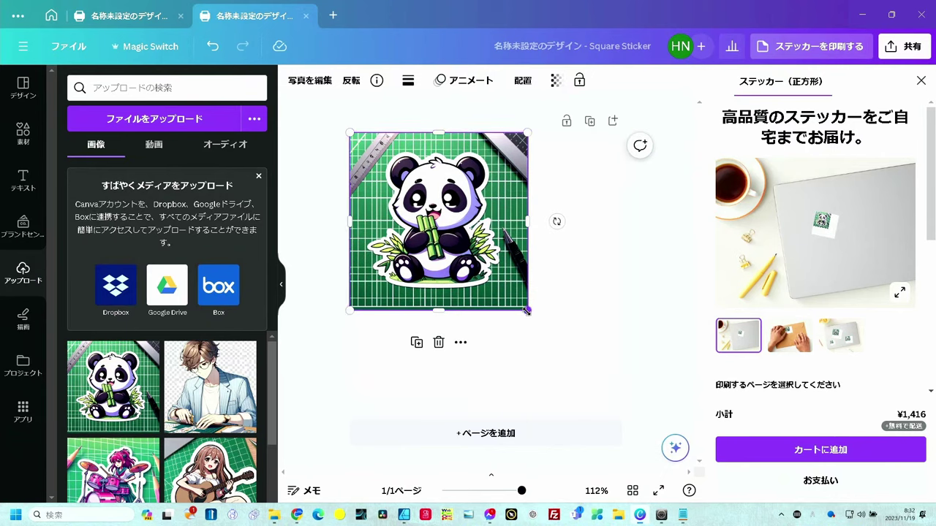
pyautogui.moveTo(527, 310); pyautogui.dragTo(621, 404)
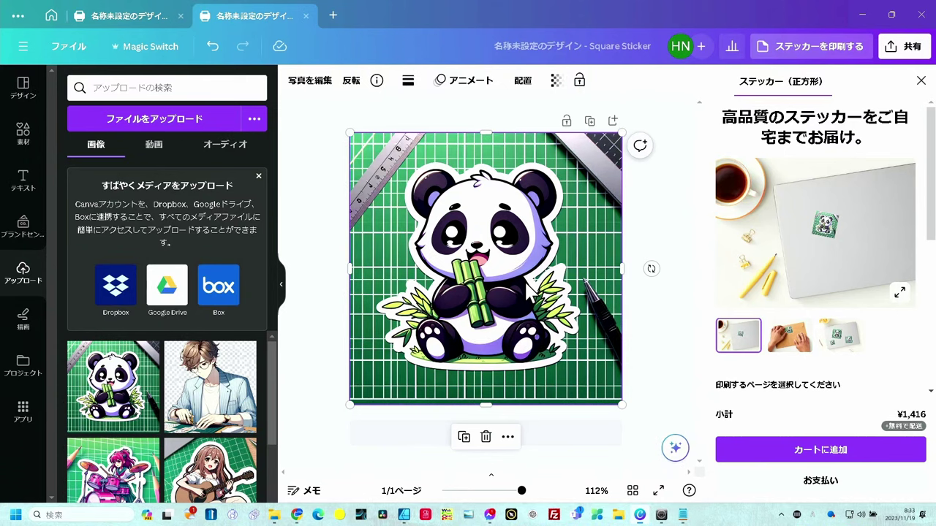
pyautogui.moveTo(525, 283); pyautogui.dragTo(506, 267)
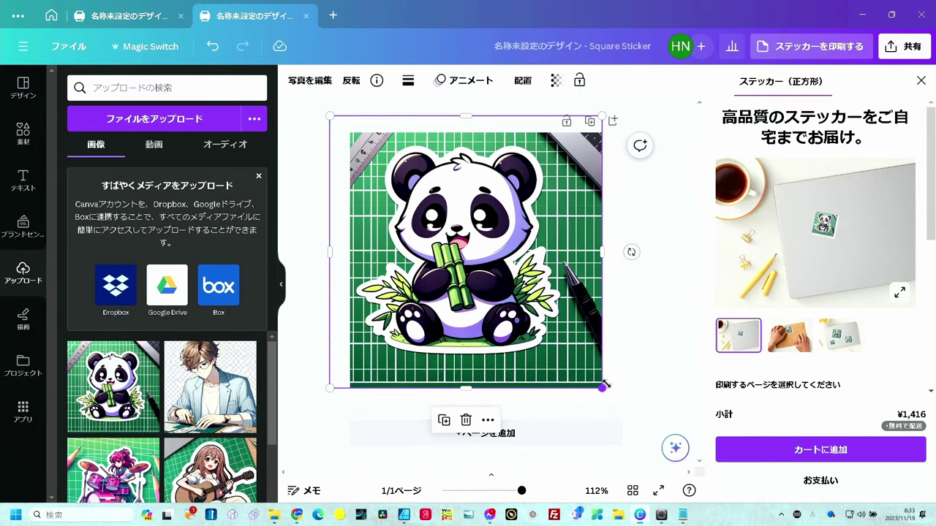
pyautogui.moveTo(603, 385); pyautogui.dragTo(651, 437)
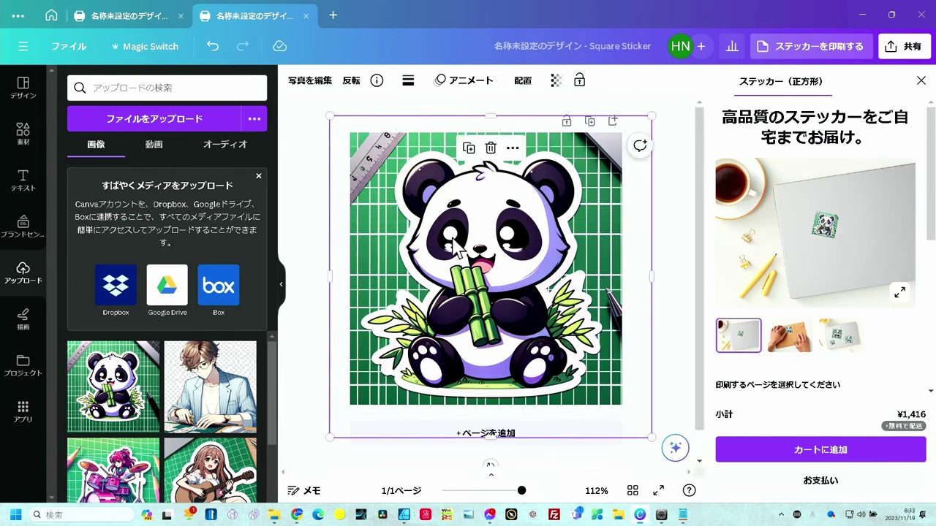
# Step: Apply Canva's 背景リムーバ to the panda image from 写真を編集
pyautogui.click(319, 86)
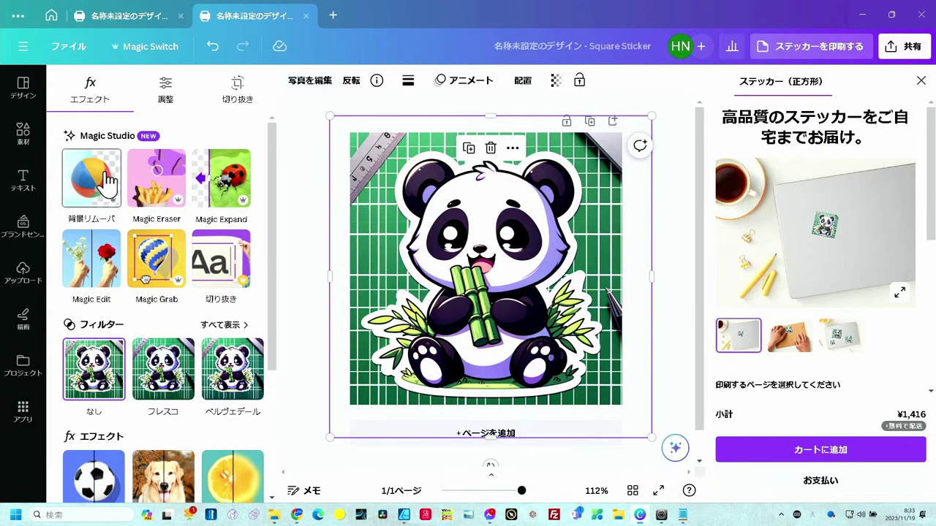
pyautogui.click(108, 183)
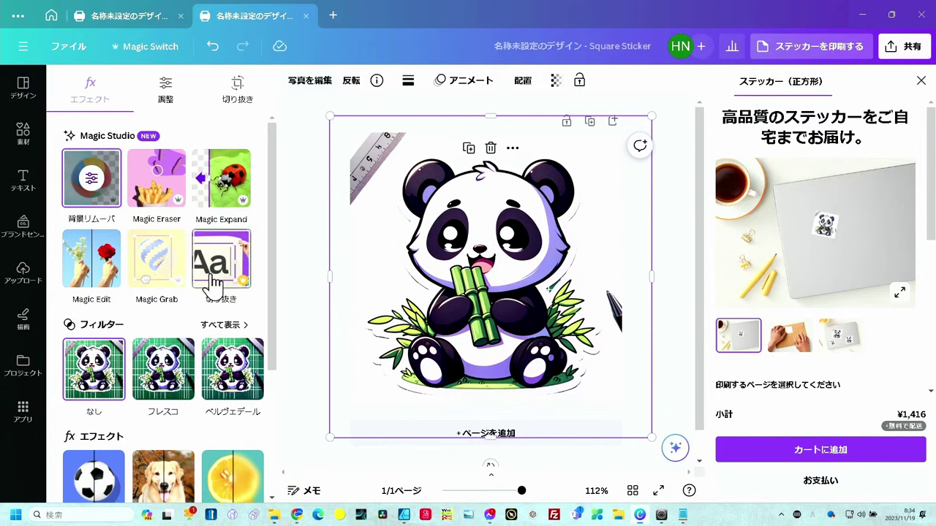
# Step: Set up a white Draw pen with thickness 10
pyautogui.click(29, 320)
pyautogui.click(73, 351)
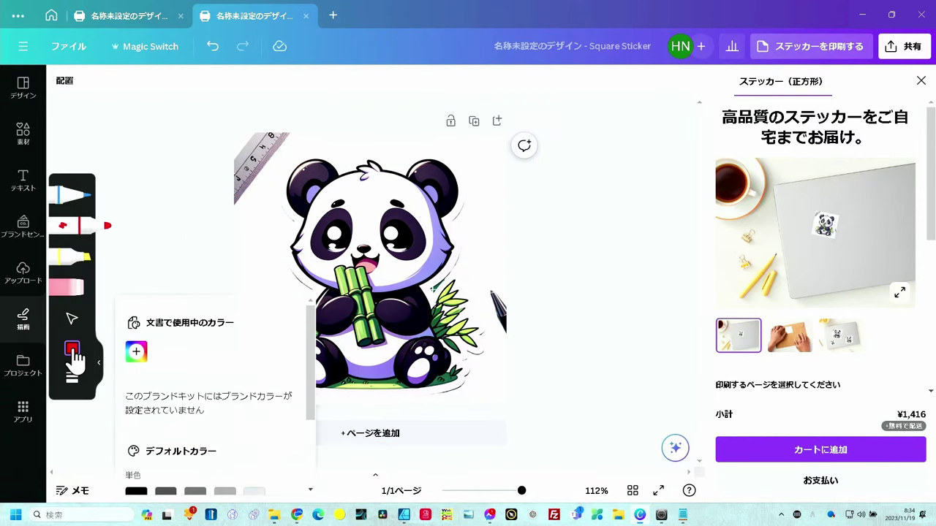
pyautogui.click(167, 352)
pyautogui.click(72, 377)
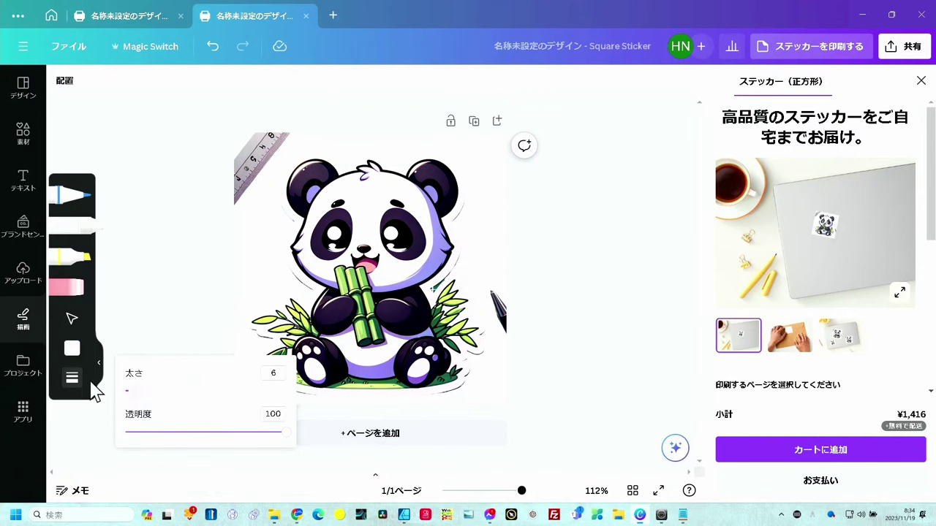
pyautogui.moveTo(136, 394); pyautogui.dragTo(141, 391)
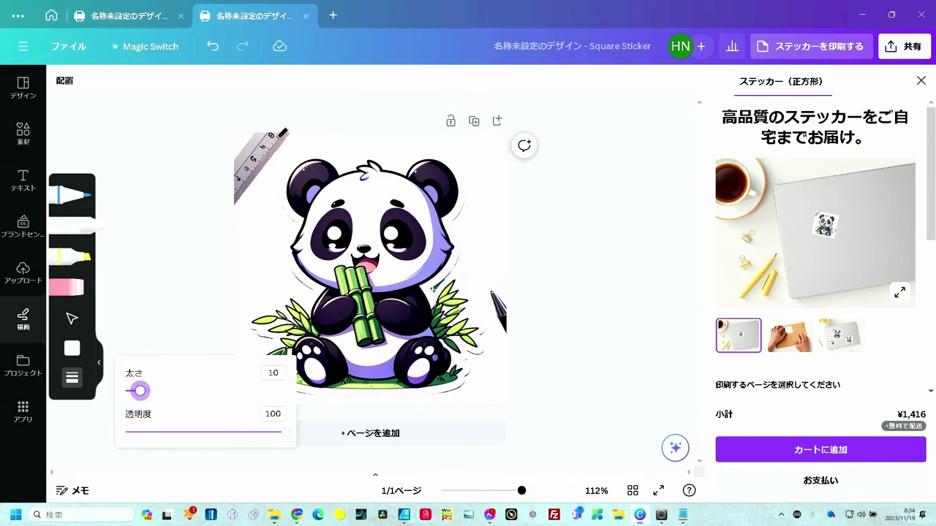
# Step: Paint white over the leftover ruler and the stray pen mark beside the panda
pyautogui.moveTo(285, 133); pyautogui.dragTo(238, 197)
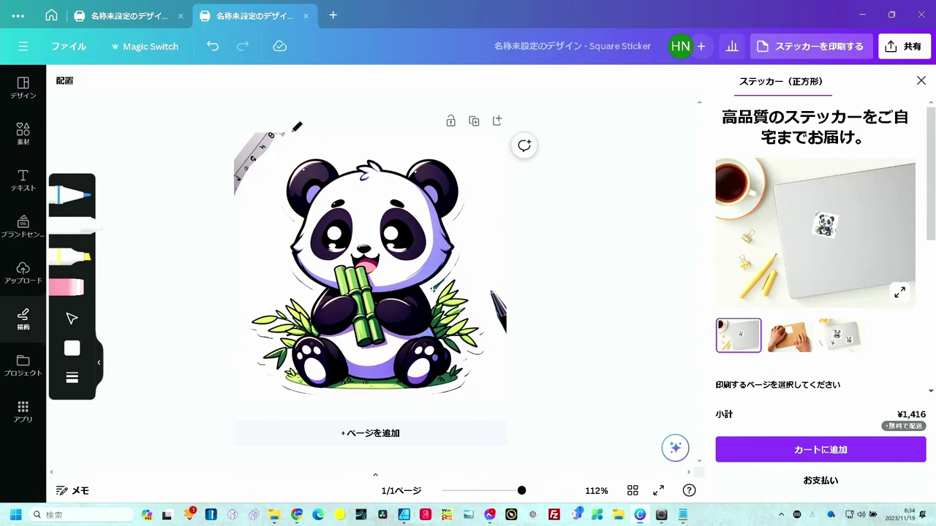
pyautogui.moveTo(296, 126)
pyautogui.mouseDown()
pyautogui.moveTo(235, 187)
pyautogui.moveTo(285, 124)
pyautogui.mouseUp()
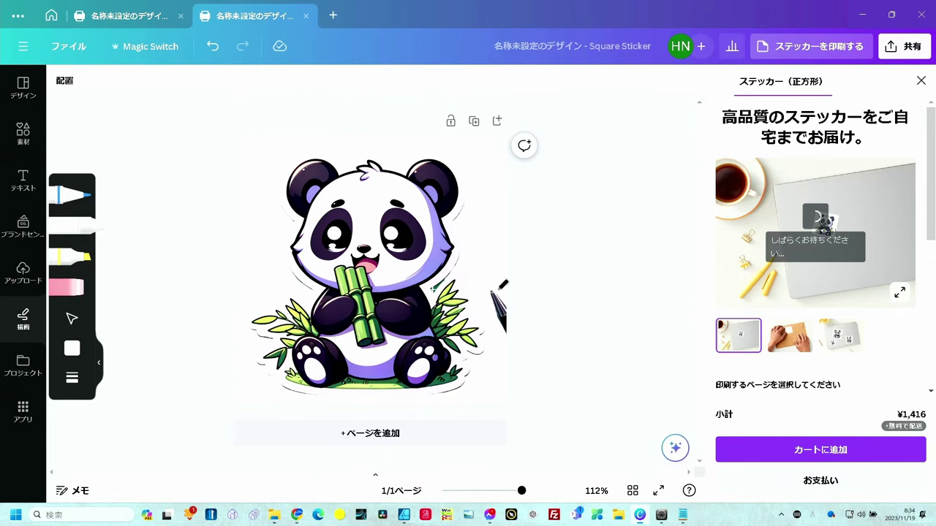
pyautogui.moveTo(499, 288); pyautogui.dragTo(510, 319)
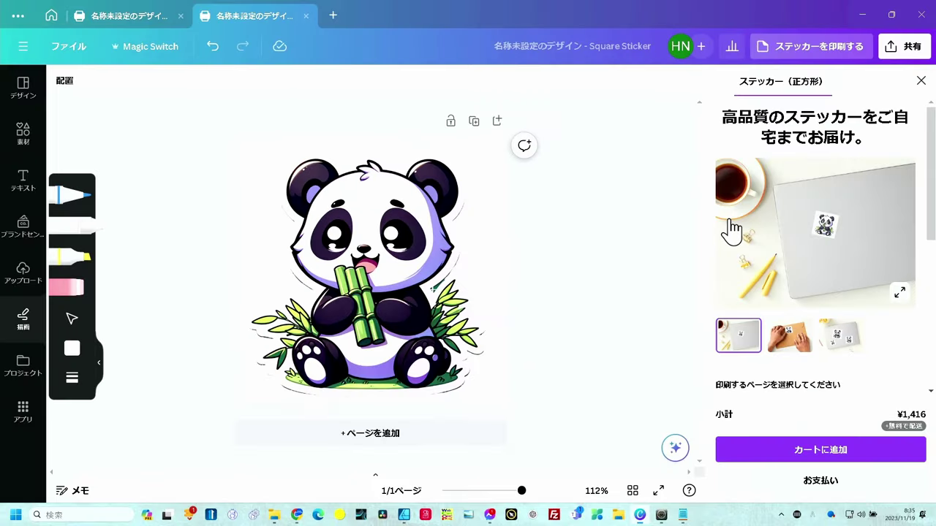
# Step: Choose JPG as the download file type (1,181 × 1,181 px, quality 80)
pyautogui.click(904, 46)
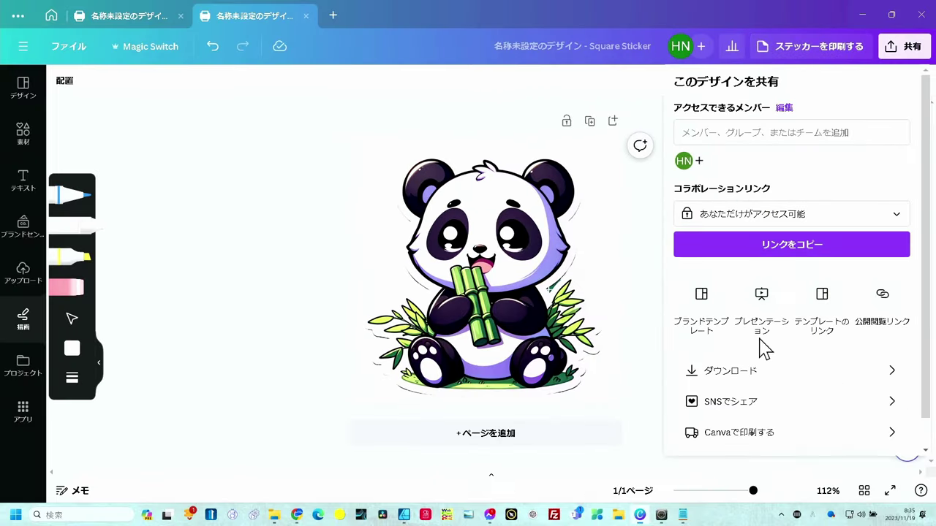
pyautogui.click(750, 380)
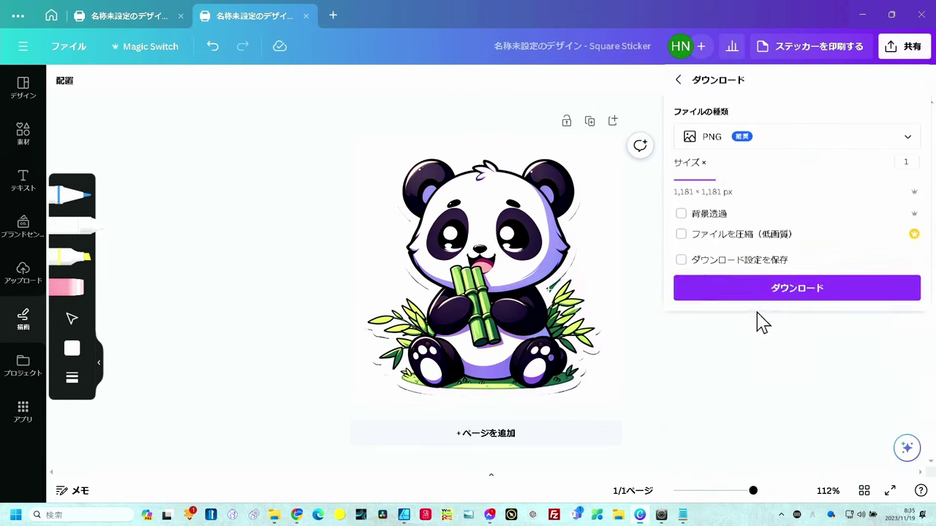
pyautogui.click(772, 297)
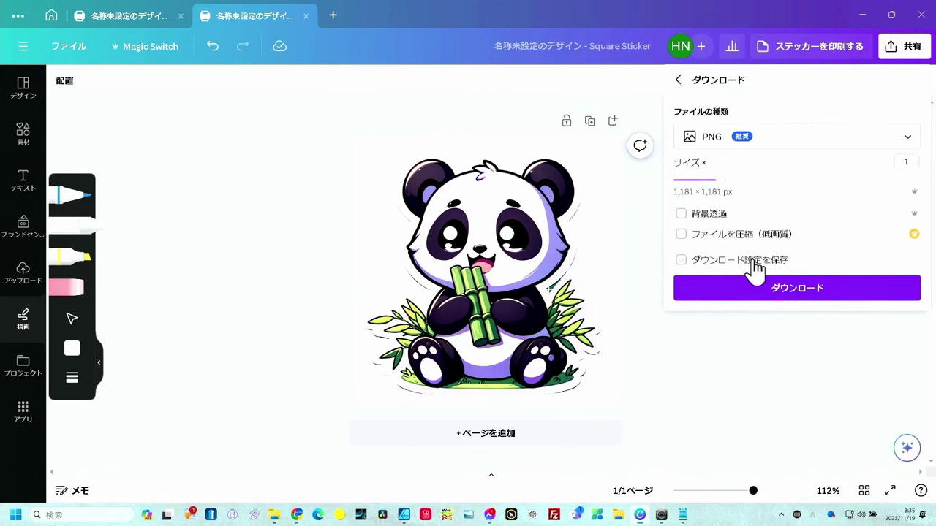
pyautogui.click(906, 140)
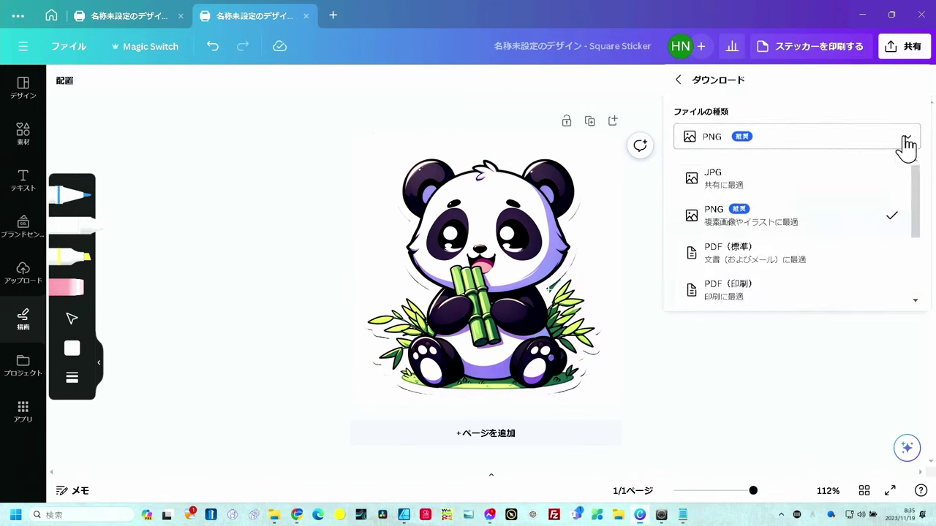
pyautogui.click(836, 181)
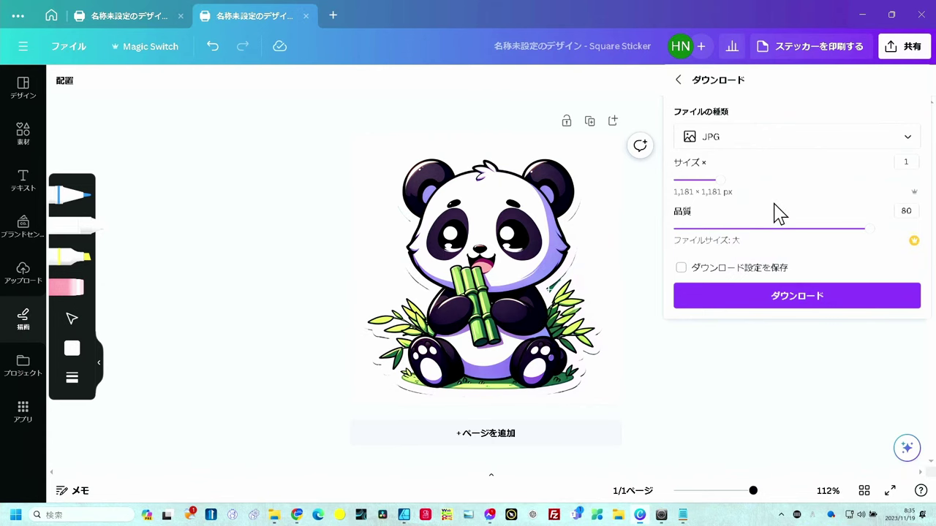
# Step: Download the sticker and save it as パンダ.jpg in the ダウンロード folder
pyautogui.click(790, 299)
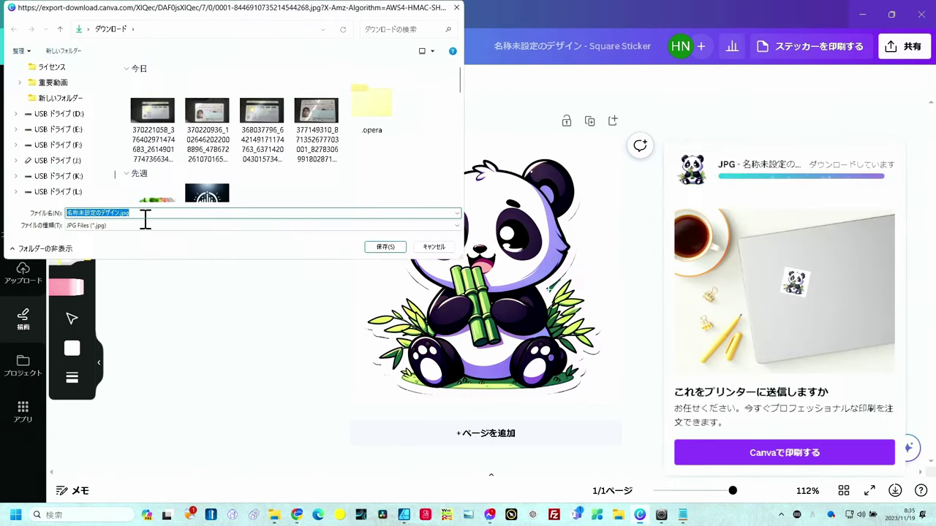
pyautogui.click(117, 212)
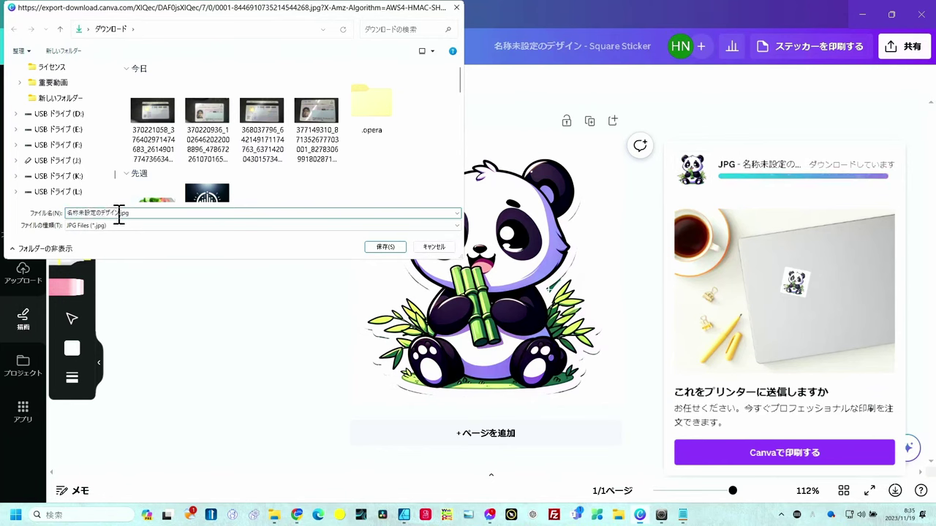
pyautogui.moveTo(118, 212); pyautogui.dragTo(65, 213)
pyautogui.write('パンダ')
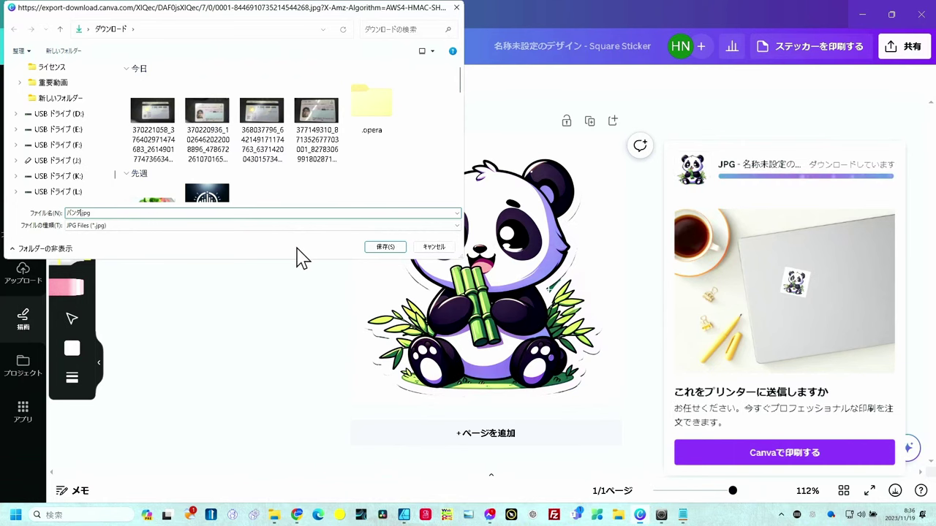
pyautogui.click(369, 247)
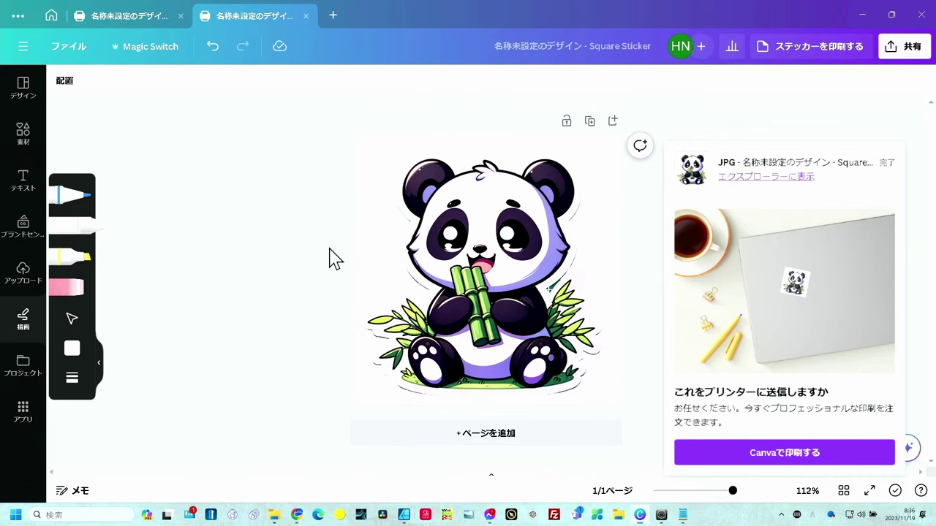
# Step: Switch back to the ChatGPT ステッカーデザイン作成 chat showing the cameraman sticker
pyautogui.hotkey('alt', 'Tab')
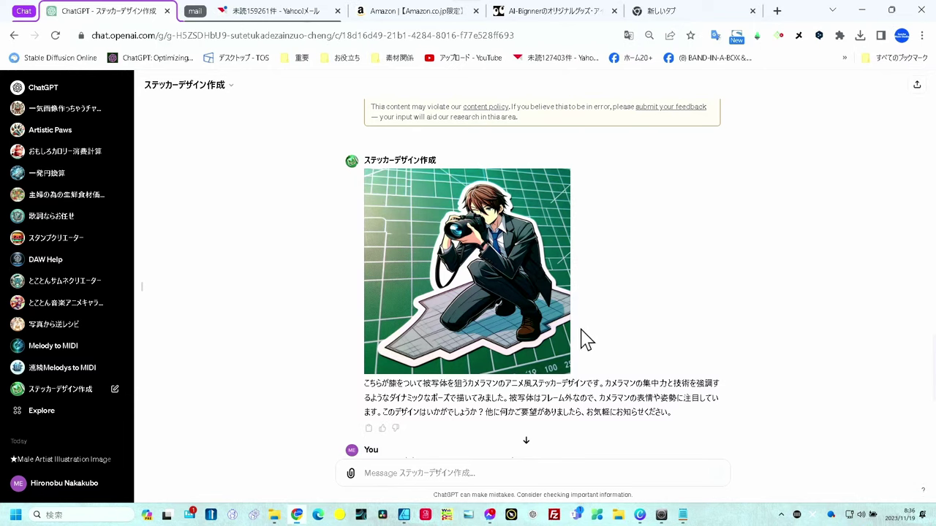
# Step: Save the cameraman sticker image from ChatGPT and paste it onto the Canva page
pyautogui.moveTo(467, 271)
pyautogui.click(372, 183)
pyautogui.click(621, 373)
pyautogui.hotkey('alt', 'Tab')
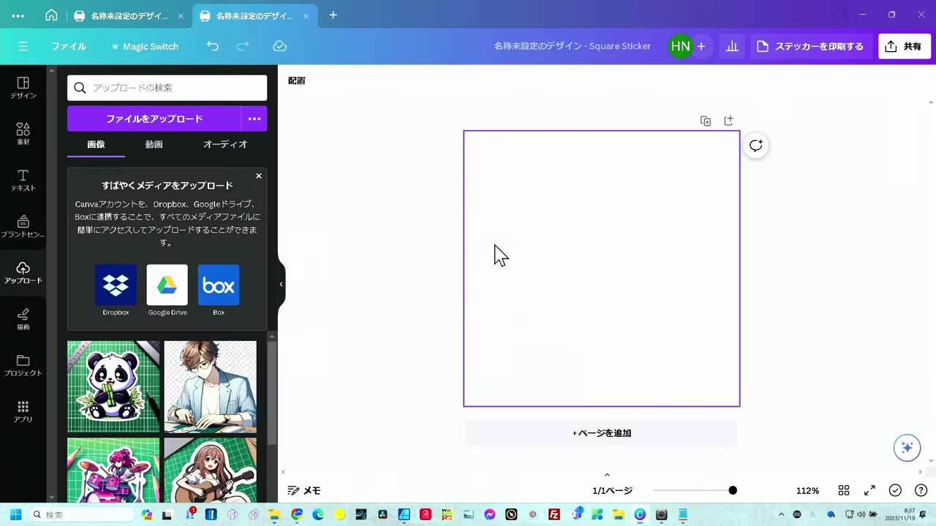
pyautogui.hotkey('ctrl', 'v')
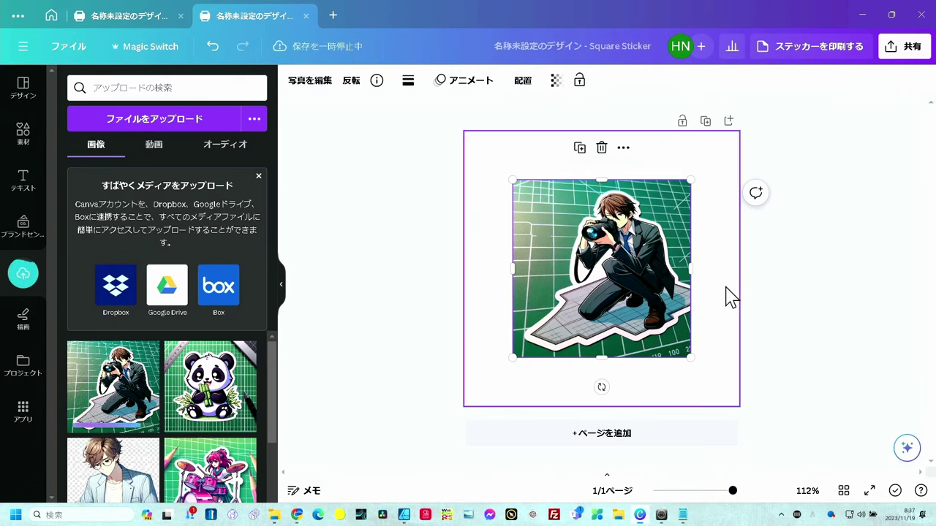
# Step: Move and enlarge the cameraman image so it covers most of the page
pyautogui.moveTo(638, 283); pyautogui.dragTo(598, 254)
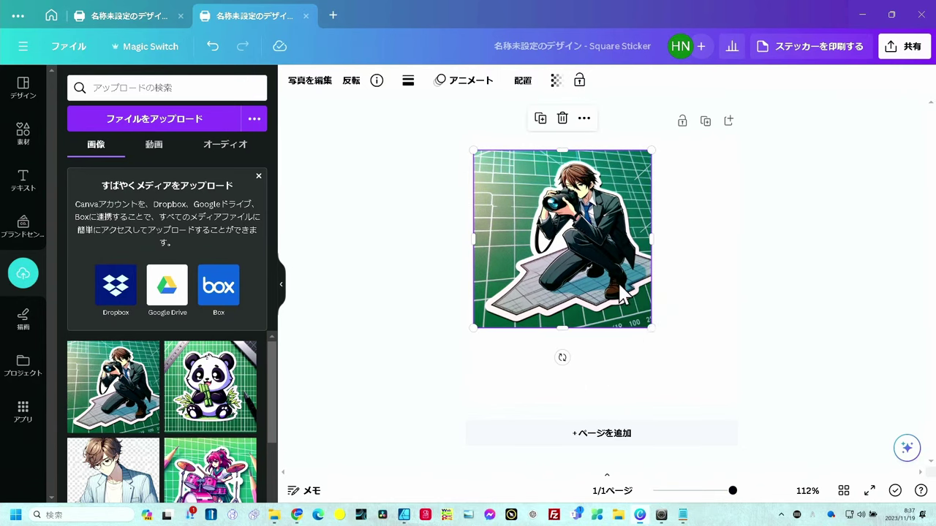
pyautogui.moveTo(651, 328); pyautogui.dragTo(708, 384)
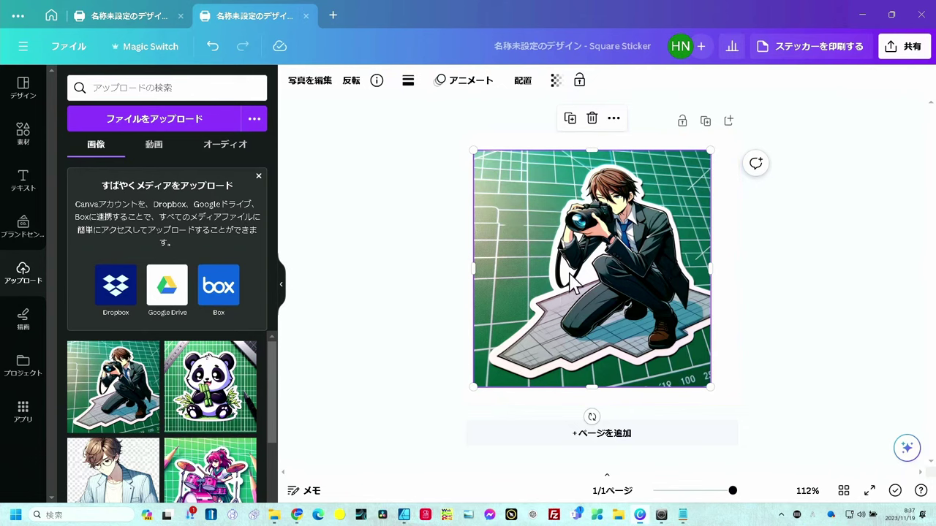
pyautogui.moveTo(570, 276); pyautogui.dragTo(562, 276)
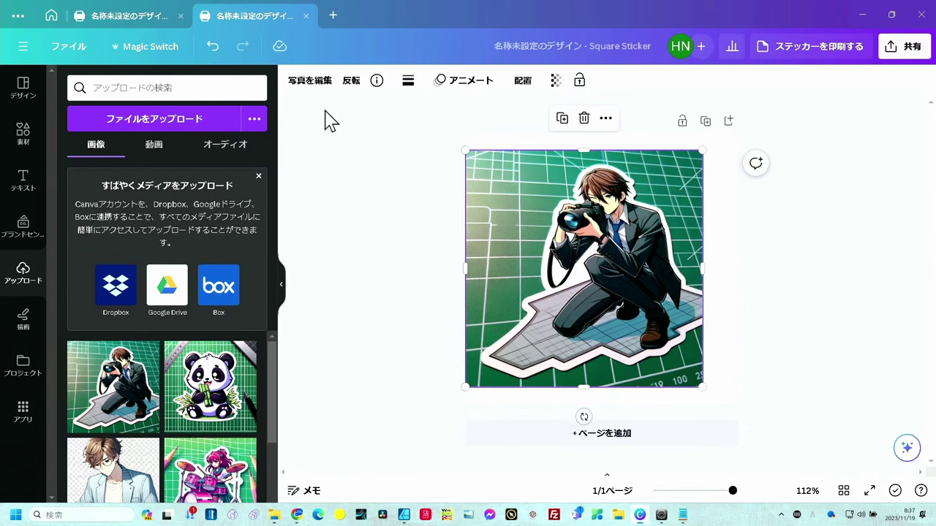
pyautogui.click(316, 84)
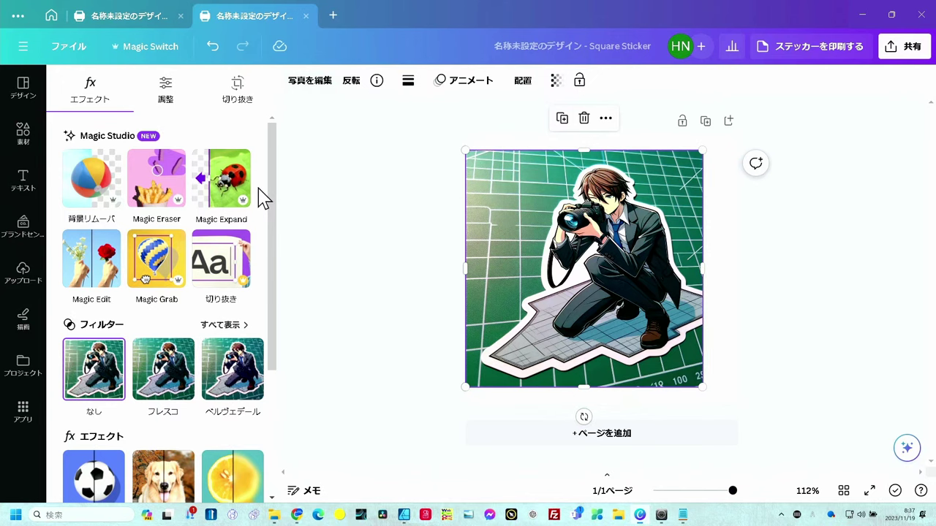
# Step: Extend the cameraman image to the page's right edge with Magic Expand and apply the fourth variant
pyautogui.click(220, 183)
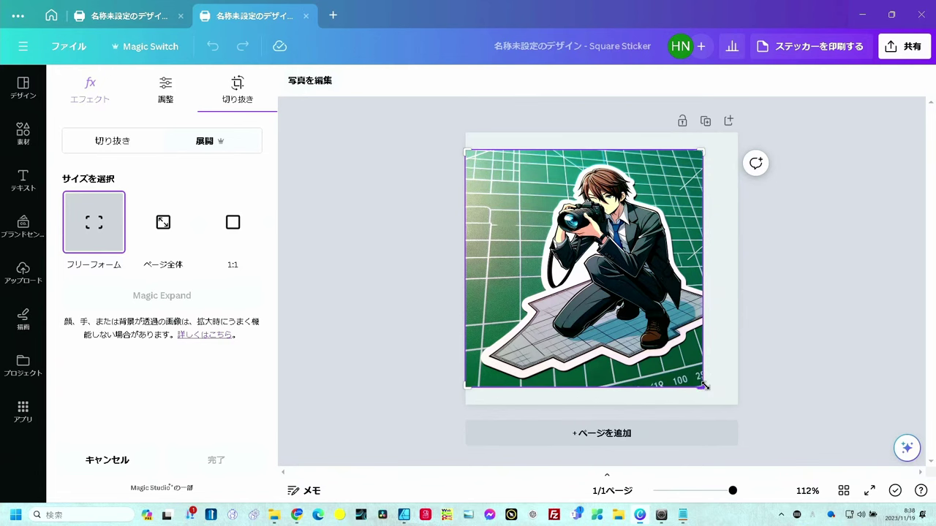
pyautogui.moveTo(706, 386); pyautogui.dragTo(735, 386)
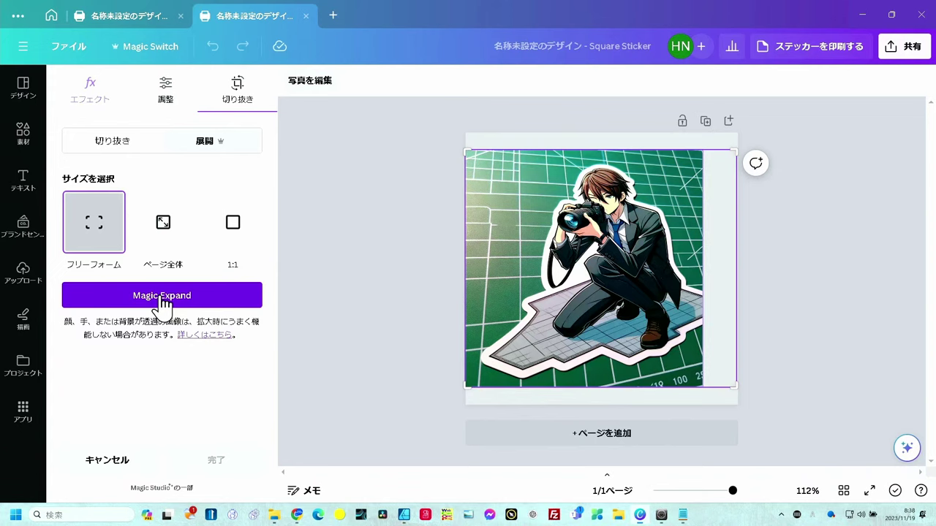
pyautogui.click(162, 297)
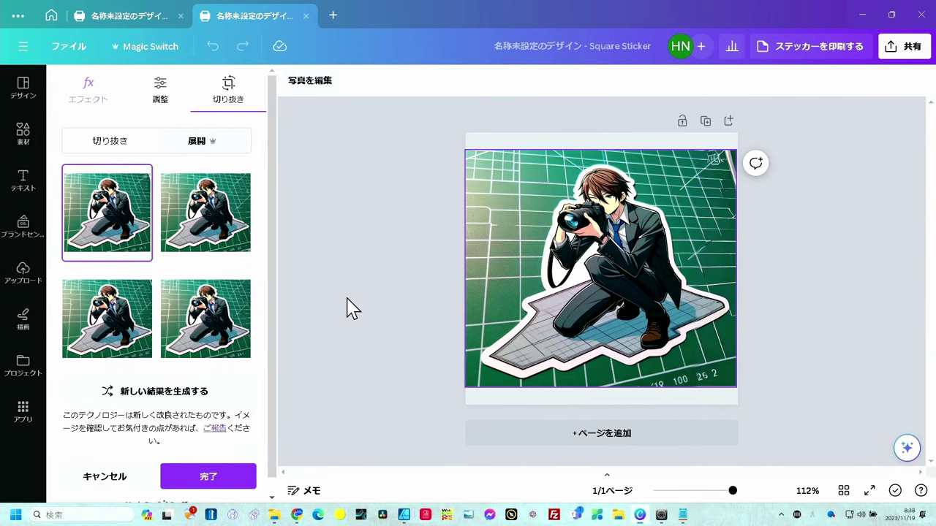
pyautogui.click(232, 239)
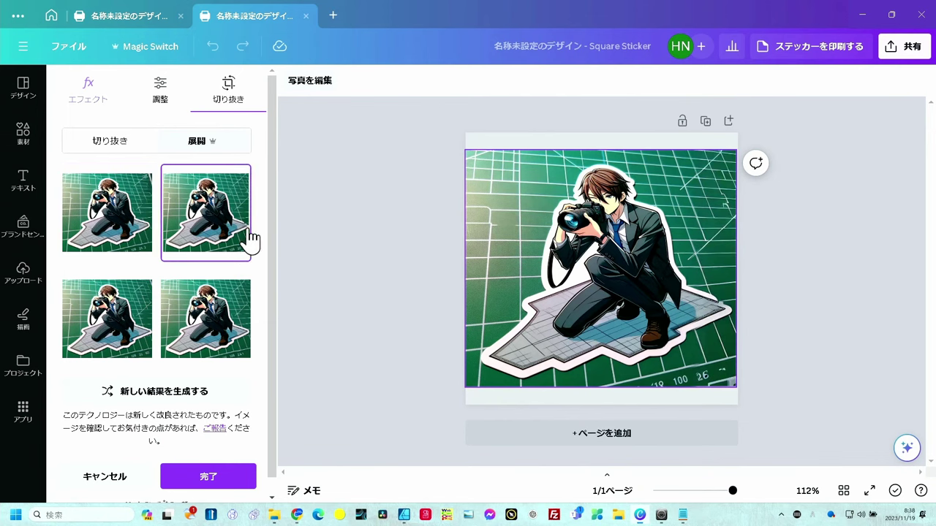
pyautogui.click(92, 344)
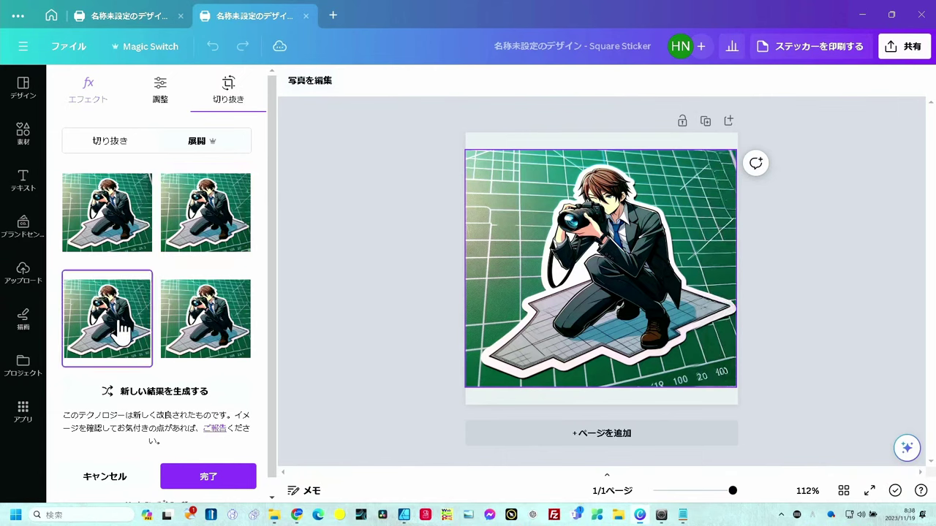
pyautogui.click(186, 333)
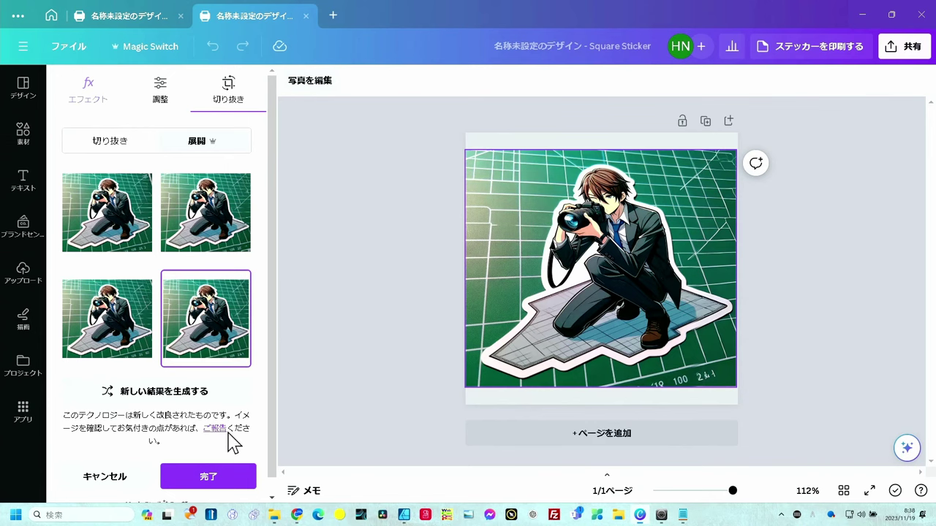
pyautogui.click(207, 479)
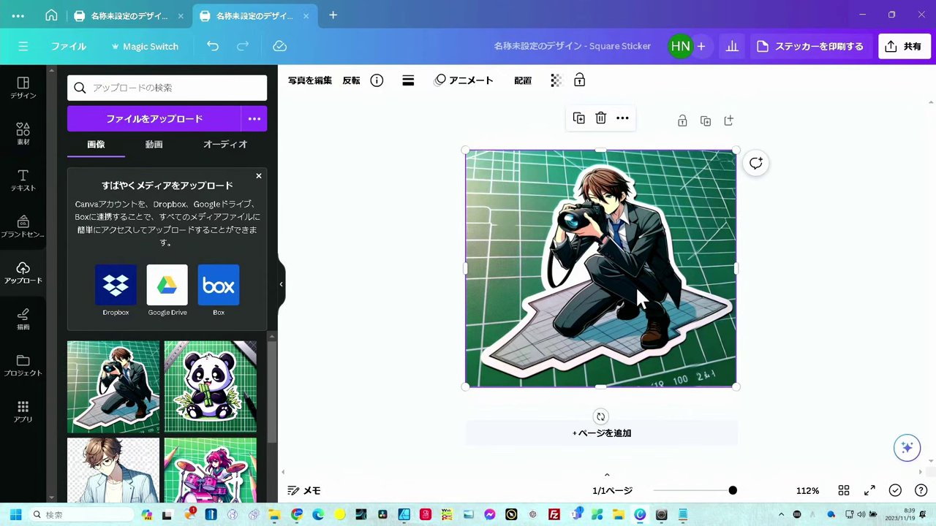
# Step: Remove the green cutting-mat background from the cameraman image with Background Remover
pyautogui.click(323, 86)
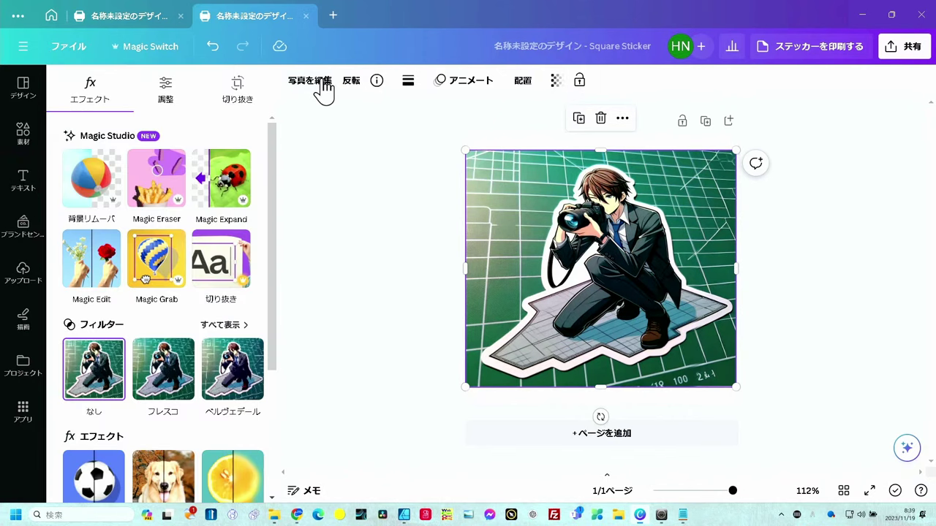
pyautogui.click(108, 179)
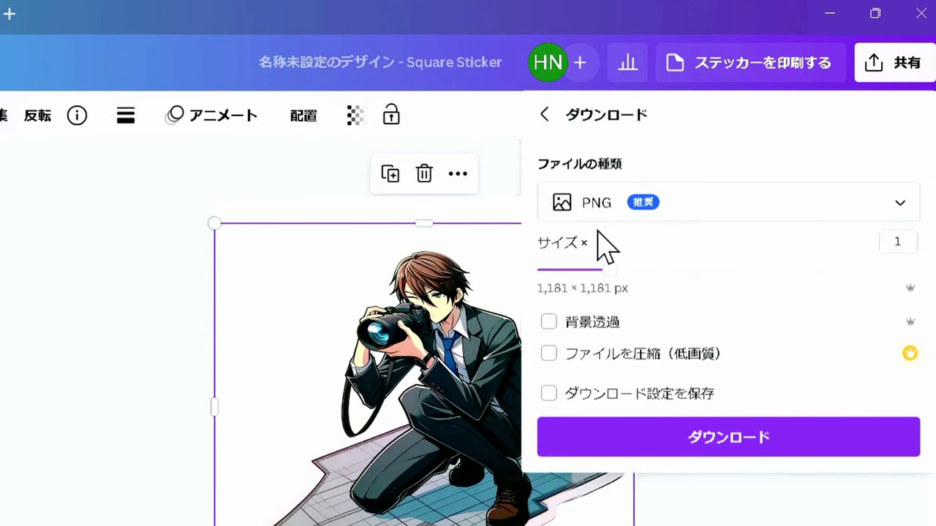
# Step: Download the sticker as a transparent-background PNG named カメラマン into the downloads folder
pyautogui.click(549, 322)
pyautogui.click(700, 439)
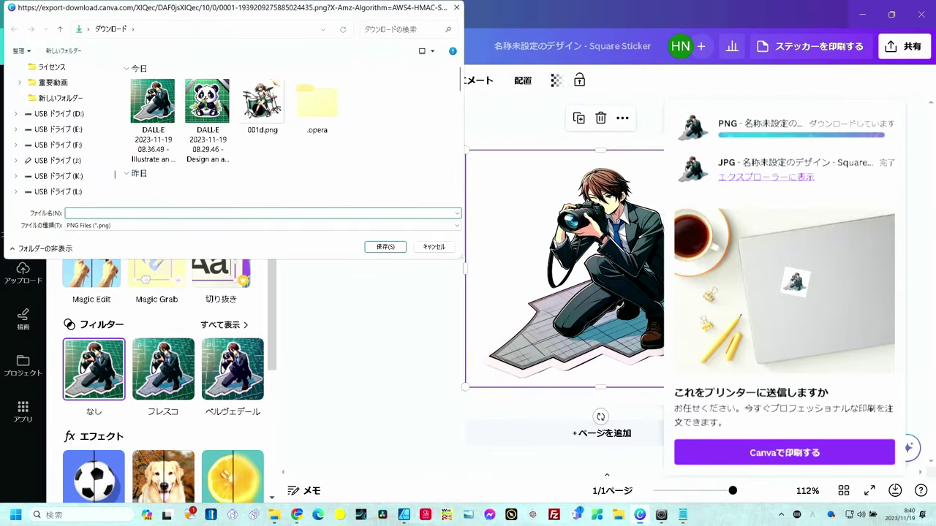
pyautogui.write('kame')
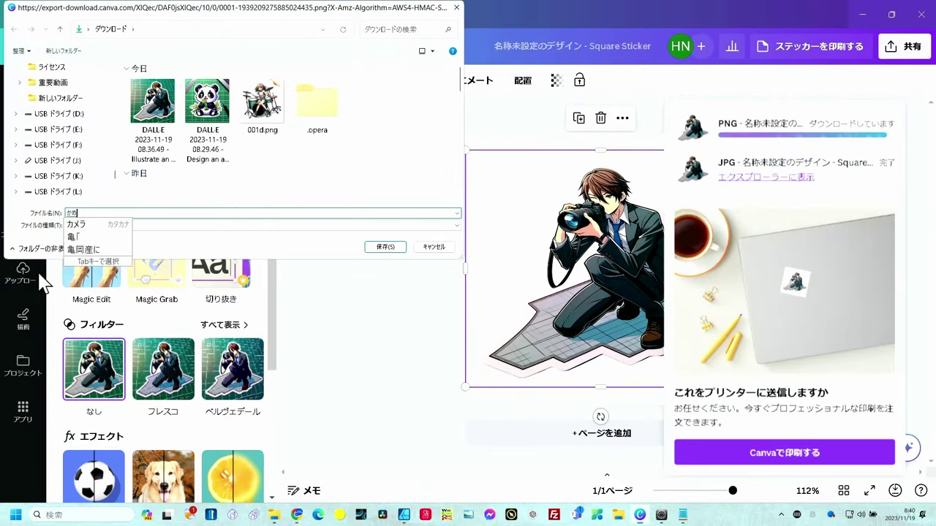
pyautogui.write('raman')
pyautogui.press('space')
pyautogui.press('Return')
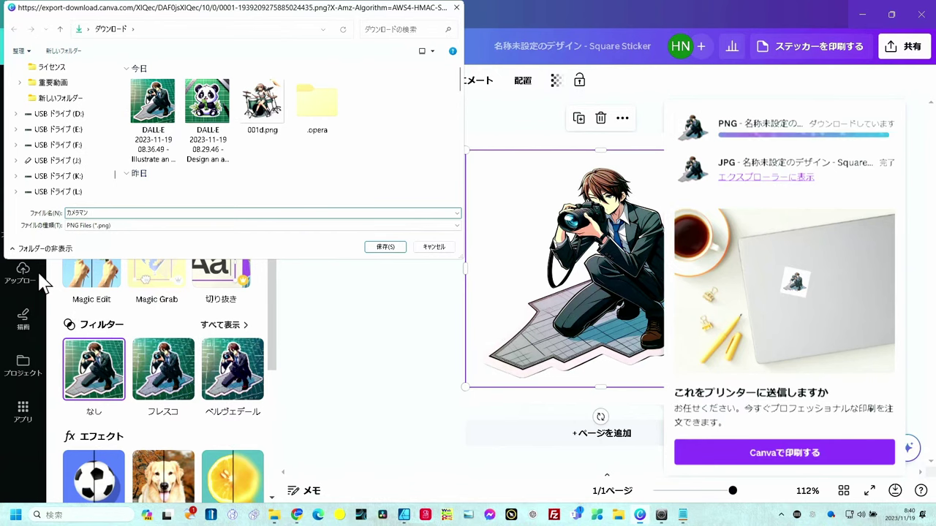
pyautogui.click(382, 249)
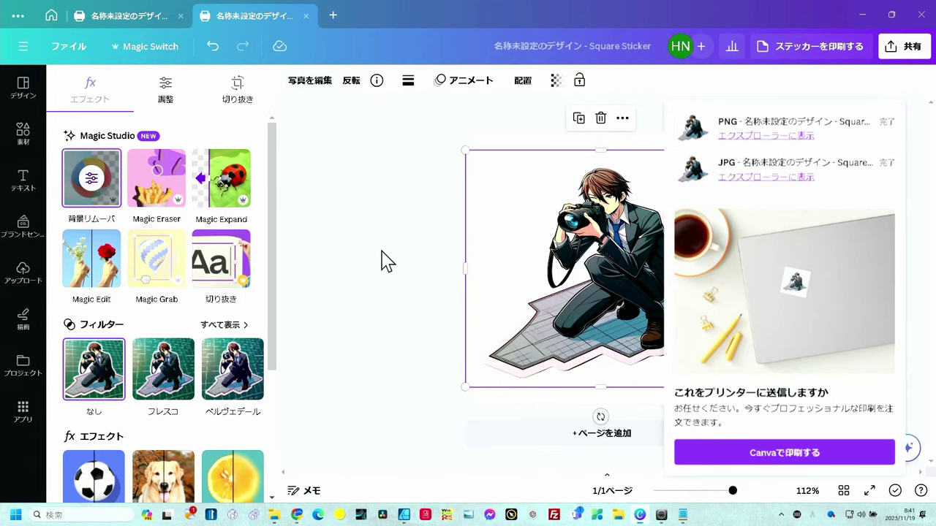
# Step: Delete the guitar-girl image from the ステッカーテンプレート sheet in Affinity Designer
pyautogui.hotkey('alt', 'Tab')
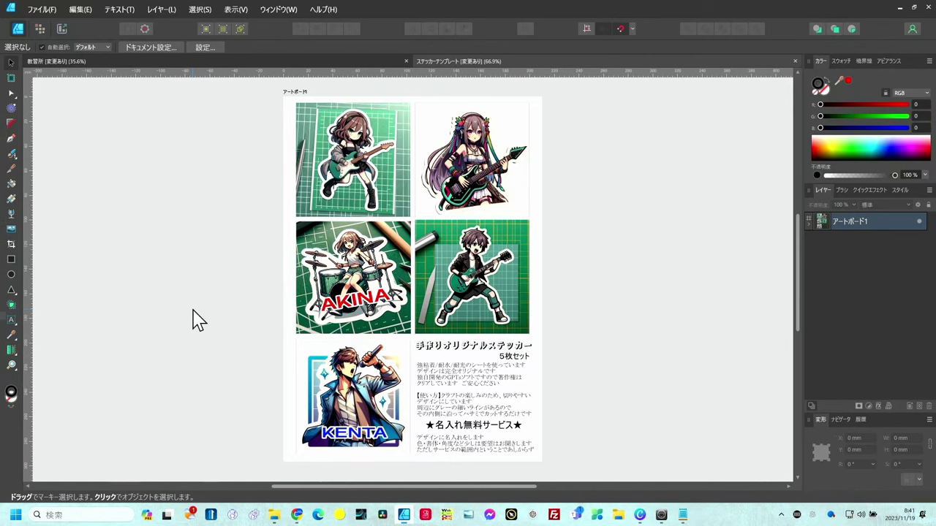
pyautogui.scroll(3, 422, 299)
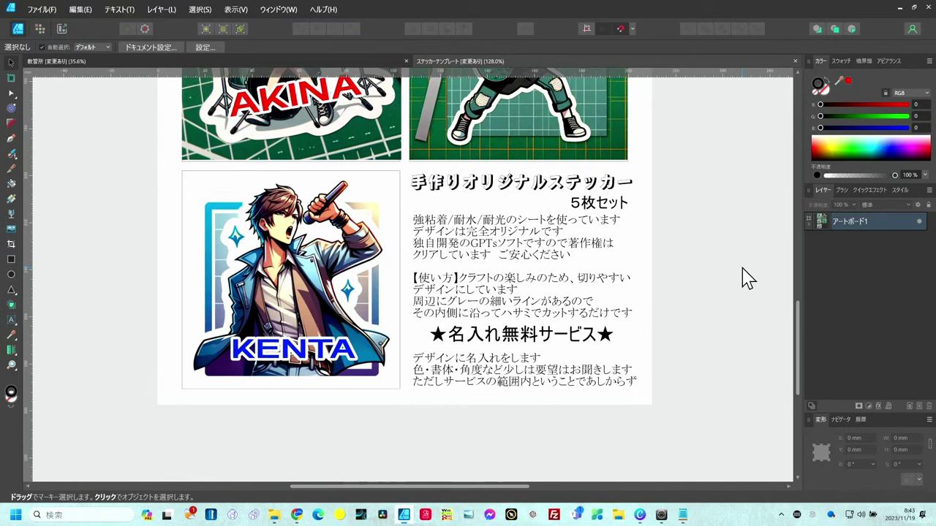
pyautogui.hotkey('ctrl', '-')
pyautogui.hotkey('ctrl', '-')
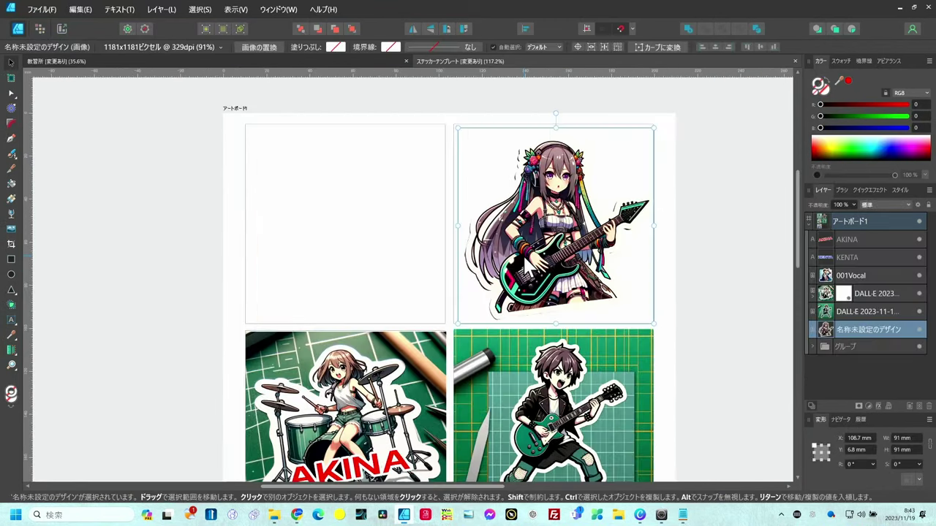
pyautogui.press('Delete')
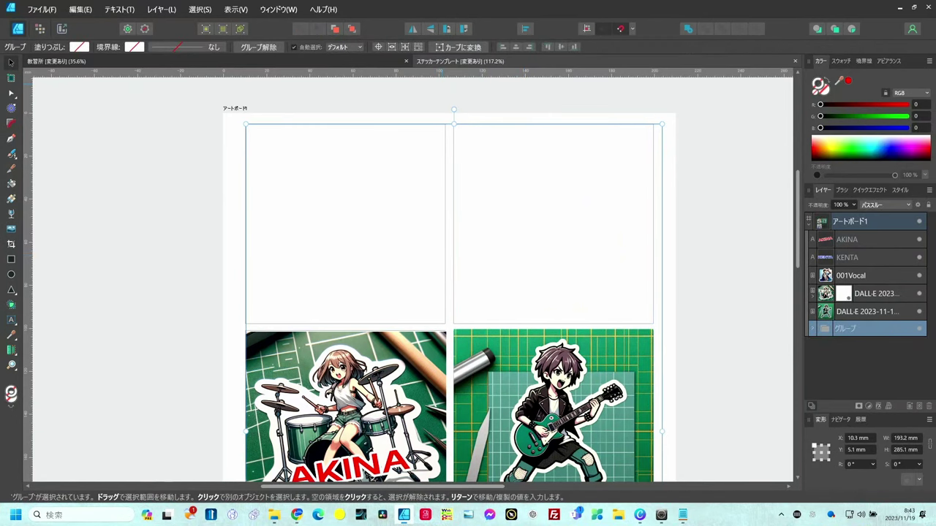
# Step: Drag パンダ.jpg and カメラマン.png from the Downloads folder onto the sticker sheet
pyautogui.click(701, 205)
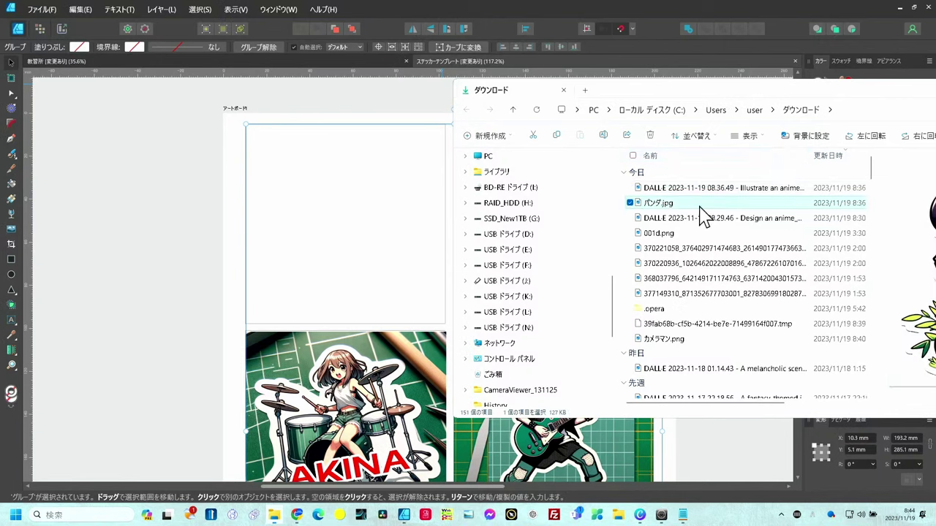
pyautogui.keyDown('ctrl'); pyautogui.click(687, 339); pyautogui.keyUp('ctrl')
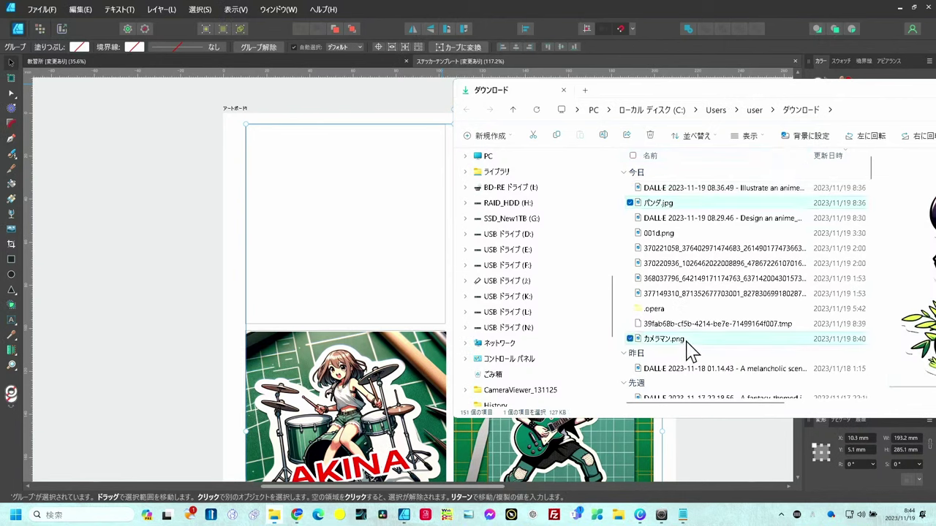
pyautogui.moveTo(663, 205)
pyautogui.mouseDown()
pyautogui.moveTo(534, 218)
pyautogui.moveTo(315, 209)
pyautogui.moveTo(560, 216)
pyautogui.mouseUp()
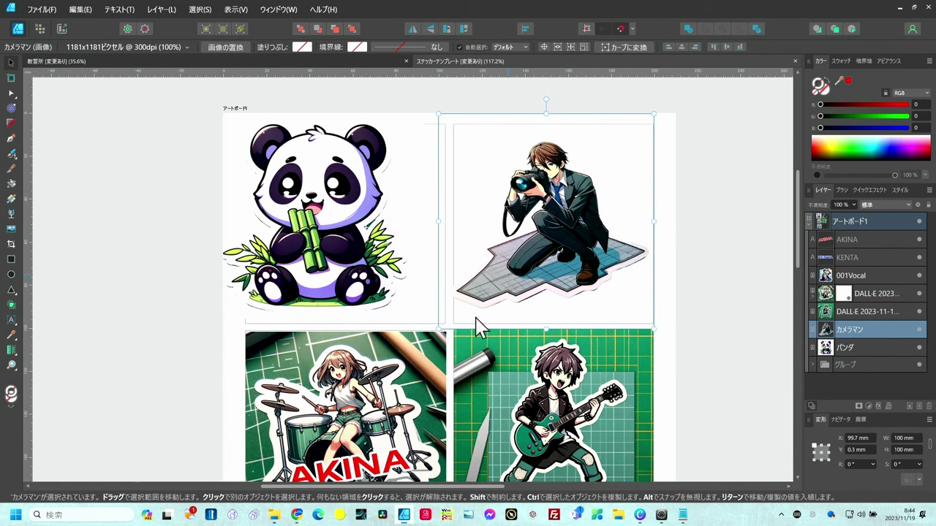
# Step: Shrink the cameraman image into its slot and centre the panda in the top-left slot
pyautogui.moveTo(438, 329); pyautogui.dragTo(450, 322)
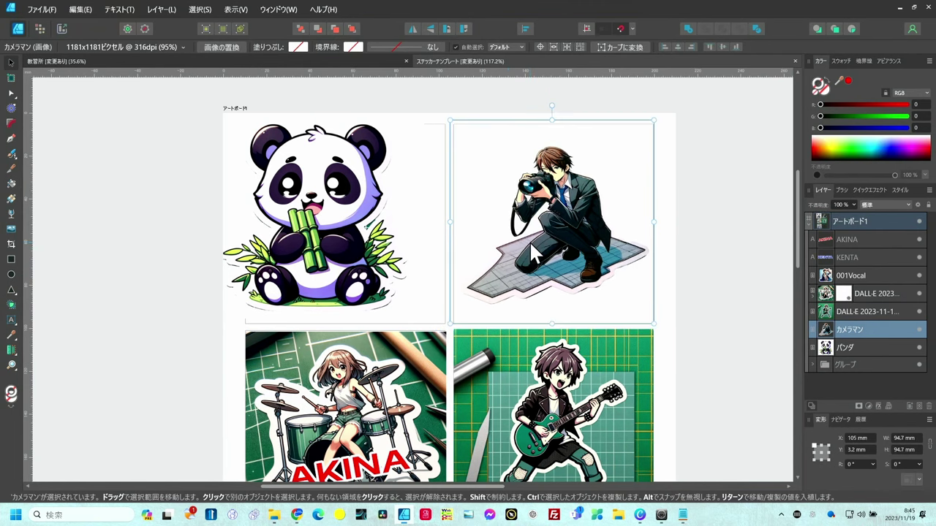
pyautogui.moveTo(343, 214); pyautogui.dragTo(366, 223)
pyautogui.click(153, 234)
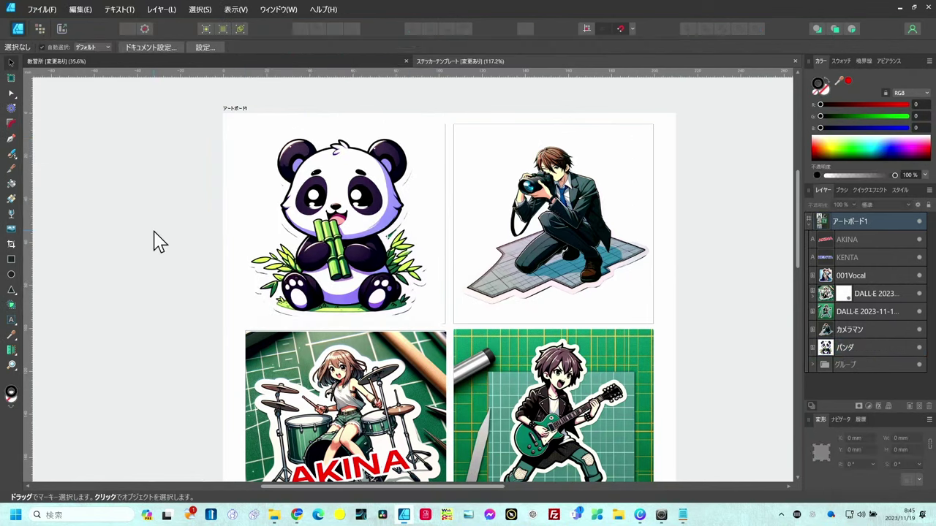
# Step: Copy the AKINA name label up onto the panda sticker
pyautogui.keyDown('ctrl'); pyautogui.scroll(-1, 159, 250); pyautogui.keyUp('ctrl')
pyautogui.keyDown('ctrl'); pyautogui.scroll(-1, 162, 253); pyautogui.keyUp('ctrl')
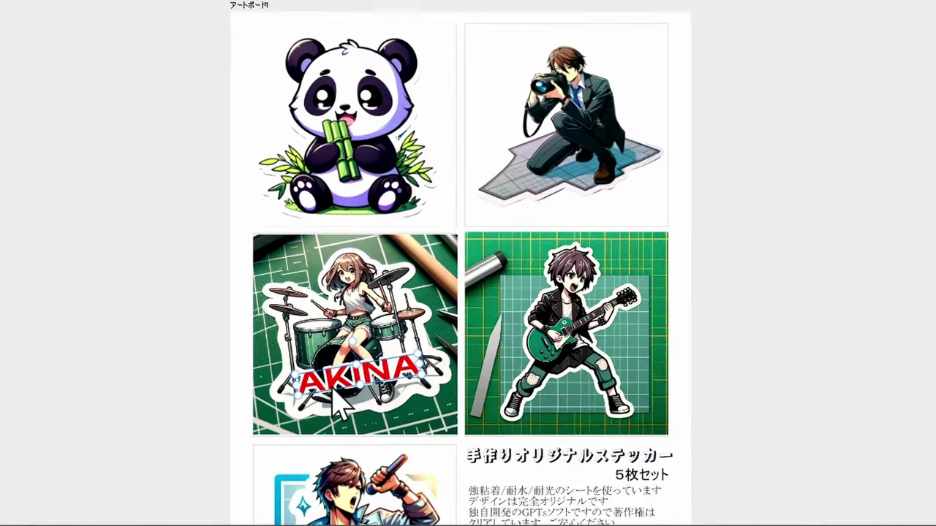
pyautogui.click(296, 391)
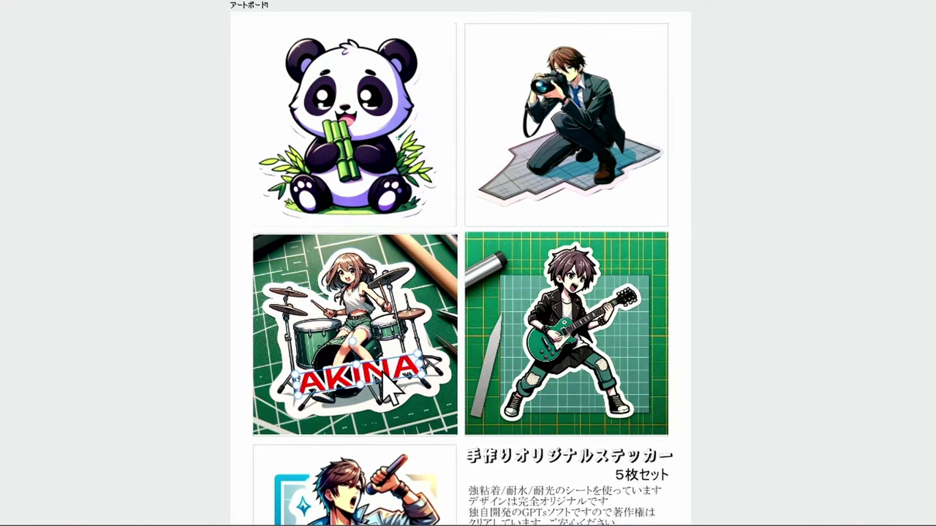
pyautogui.keyDown('alt'); pyautogui.moveTo(388, 389); pyautogui.dragTo(387, 189); pyautogui.keyUp('alt')
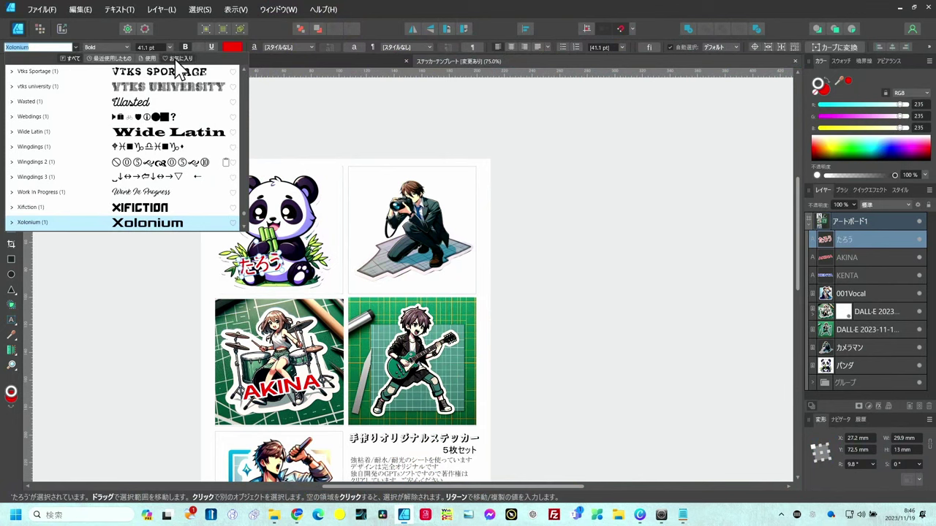
# Step: Set the たろう label to HGS創英角ポップ体 with a blue fill (RGB 42, 73, 255)
pyautogui.scroll(-5, 177, 68)
pyautogui.click(178, 71)
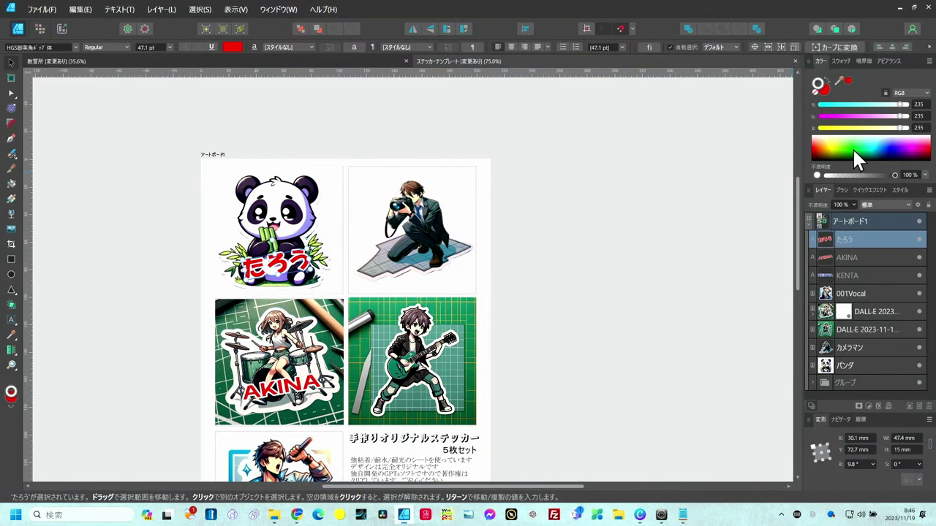
pyautogui.click(823, 88)
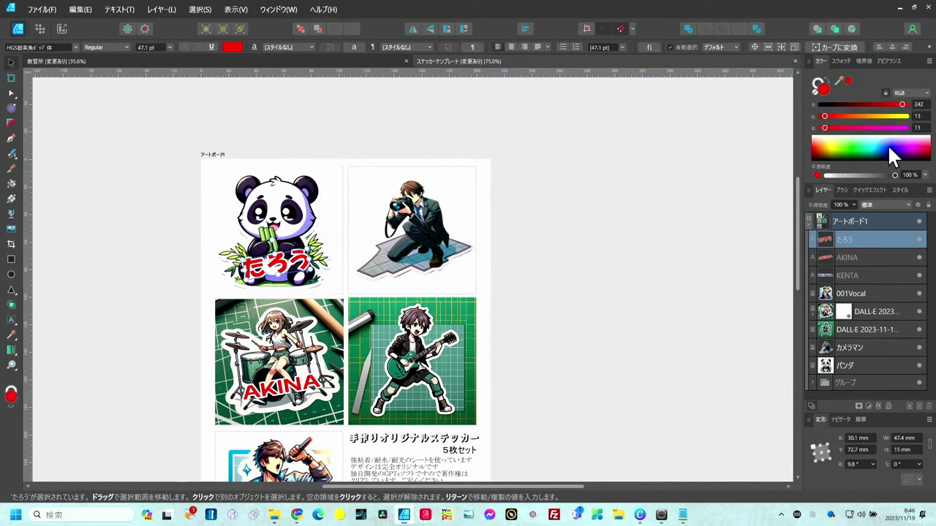
pyautogui.click(889, 147)
pyautogui.click(603, 197)
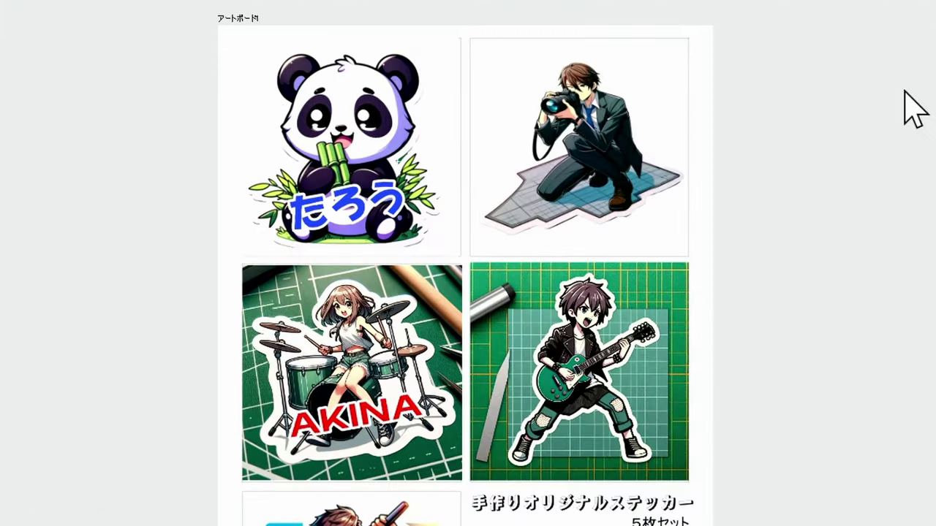
pyautogui.scroll(2, 899, 199)
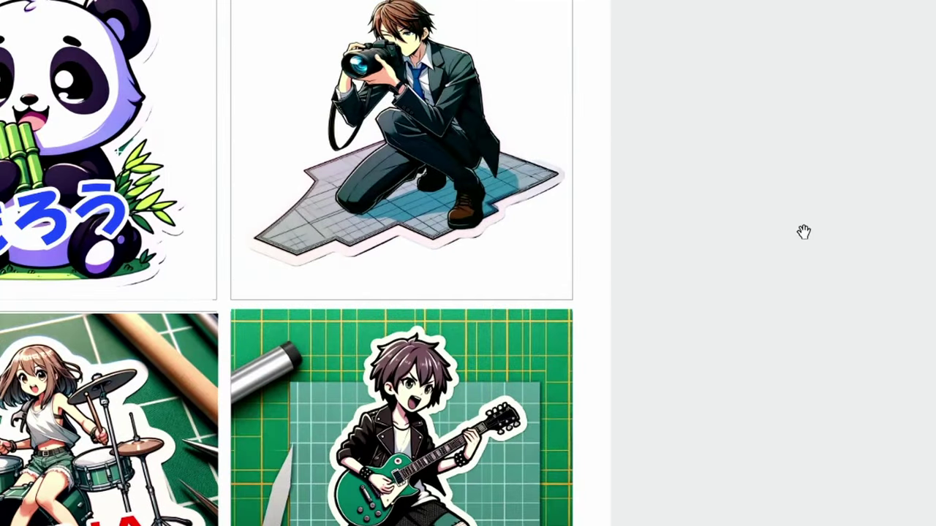
pyautogui.moveTo(789, 242)
pyautogui.mouseDown()
pyautogui.moveTo(856, 117)
pyautogui.moveTo(881, 296)
pyautogui.mouseUp()
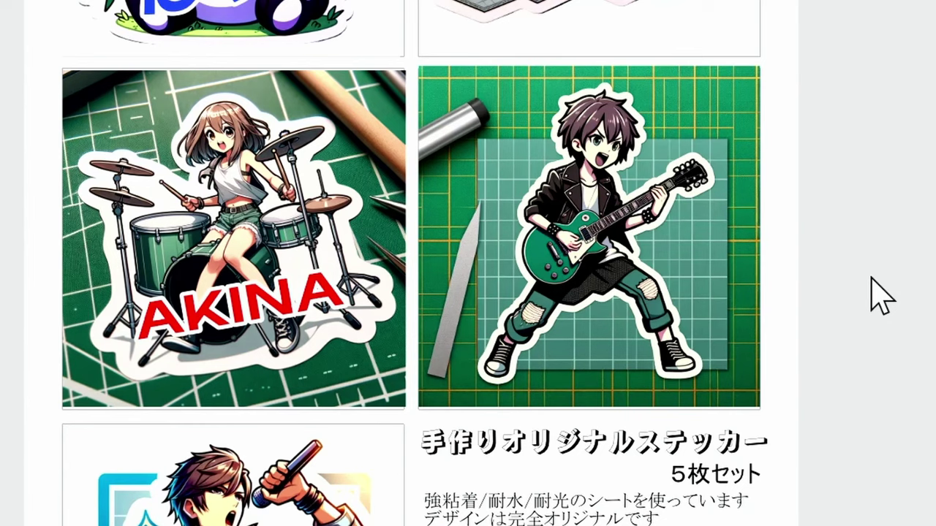
pyautogui.scroll(-4, 877, 296)
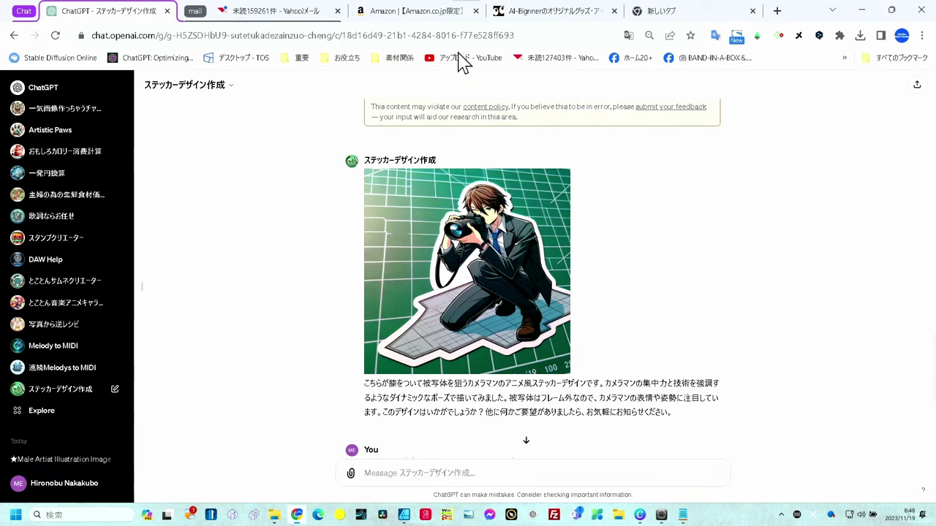
# Step: Show the A-one 29421 sticker paper page on Amazon and highlight 強粘着 in its title
pyautogui.click(442, 16)
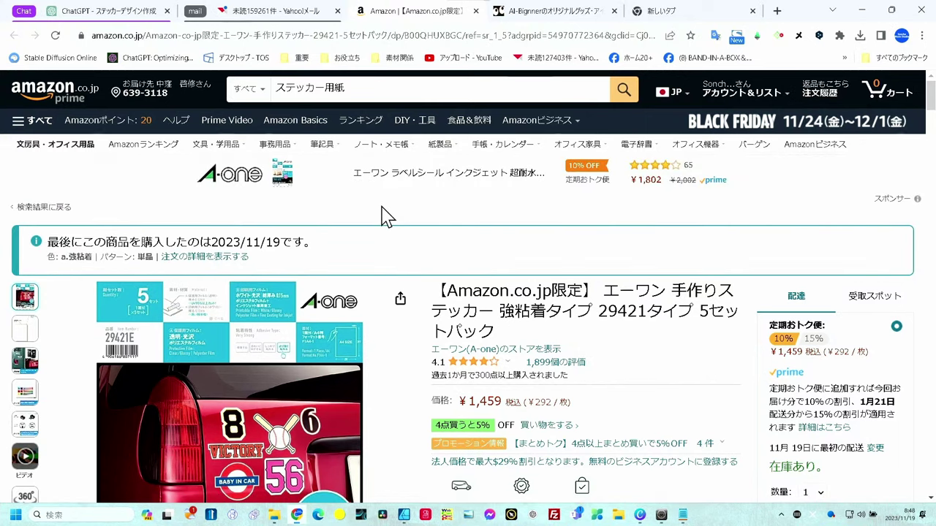
pyautogui.scroll(-1, 387, 216)
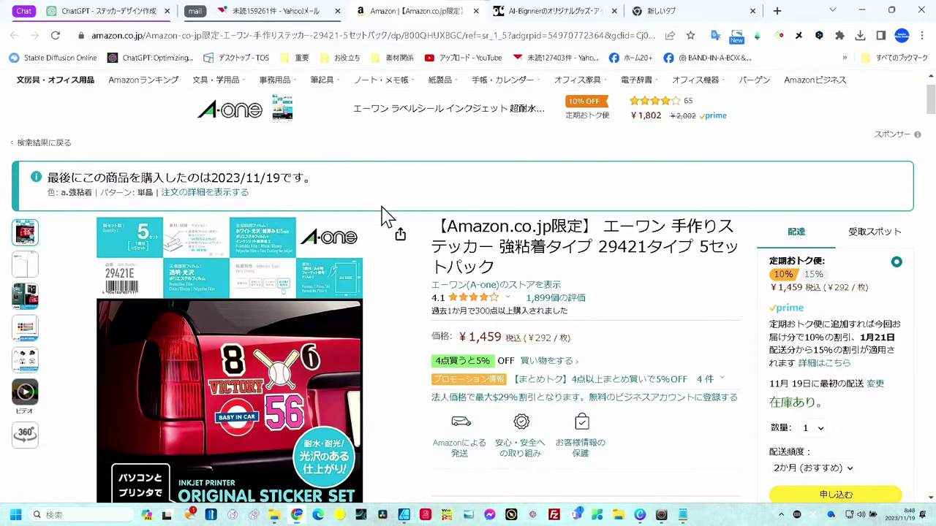
pyautogui.moveTo(500, 247); pyautogui.dragTo(544, 256)
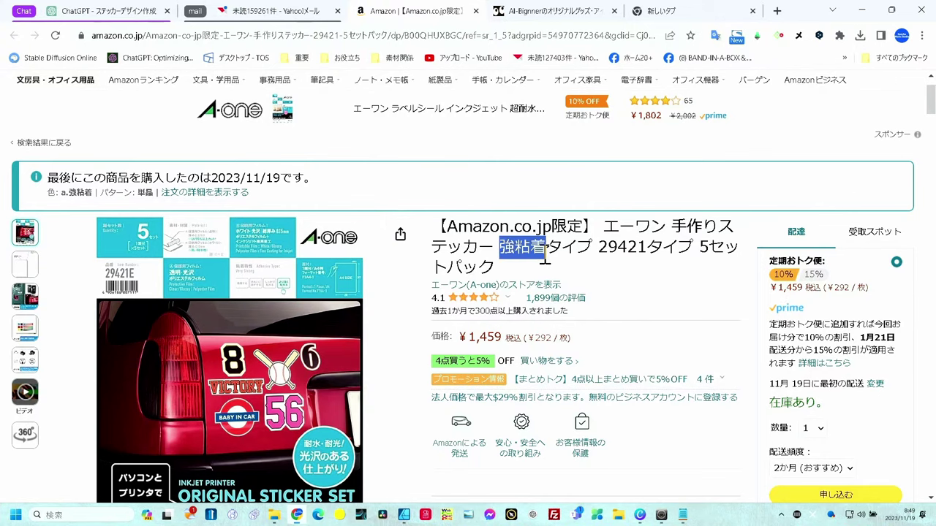
pyautogui.moveTo(316, 451)
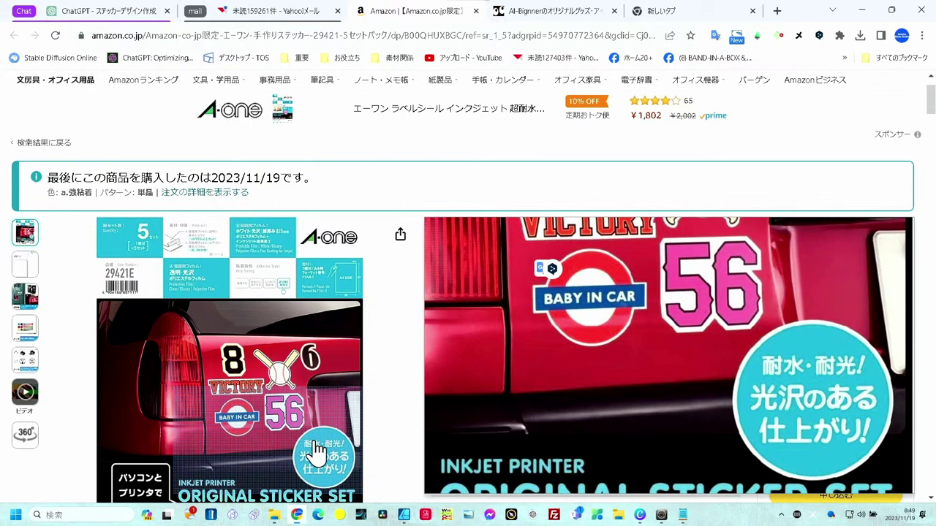
pyautogui.scroll(-2, 518, 372)
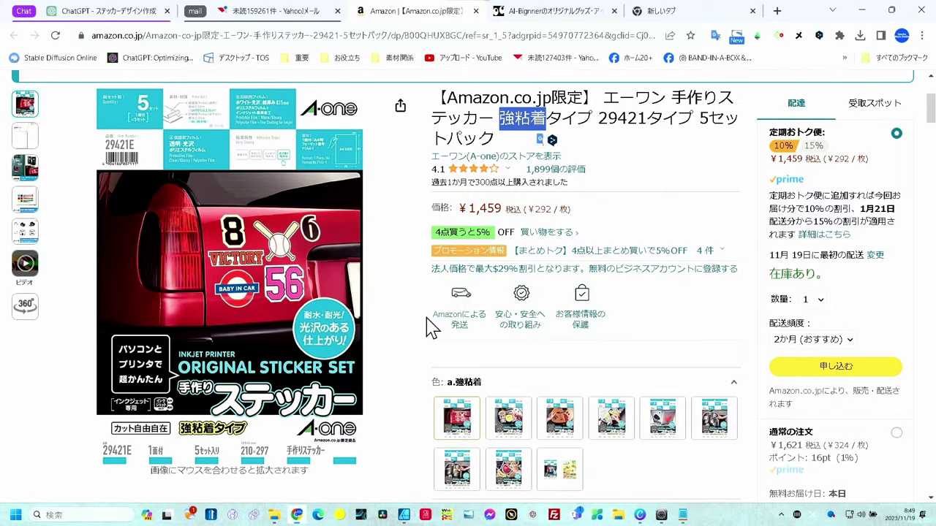
# Step: Go back from the A-one sticker paper page to the previously viewed page
pyautogui.hotkey('alt', 'Left')
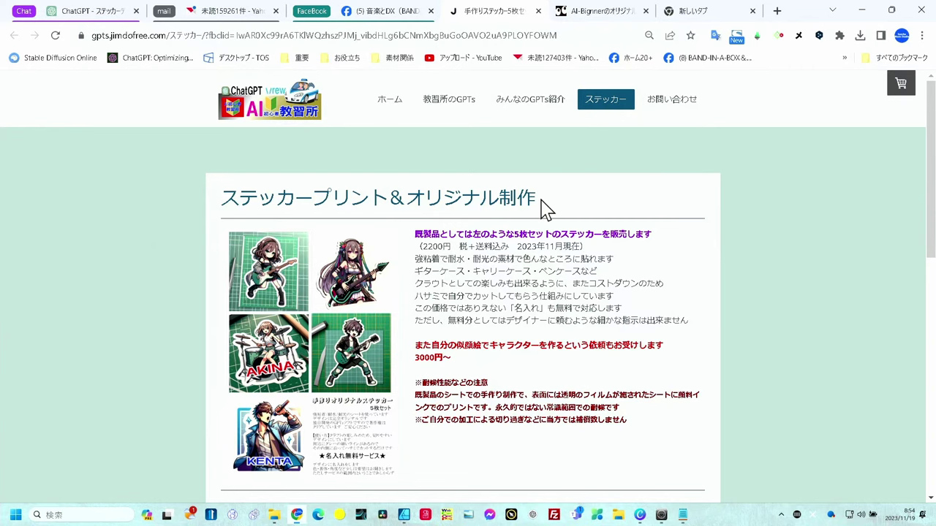
# Step: In the 5チョイス section, view the 005k KEY keyboard-player sticker enlarged, then close it
pyautogui.scroll(-1, 545, 210)
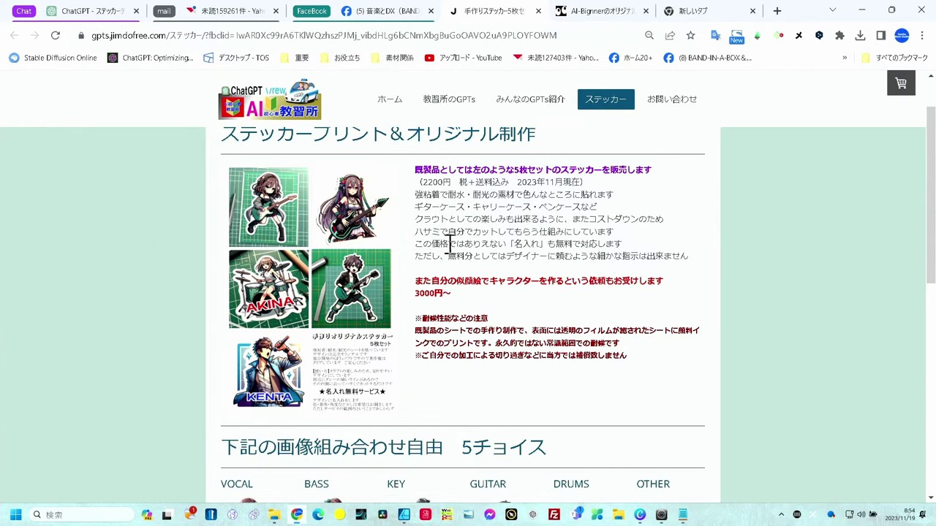
pyautogui.scroll(-1, 490, 289)
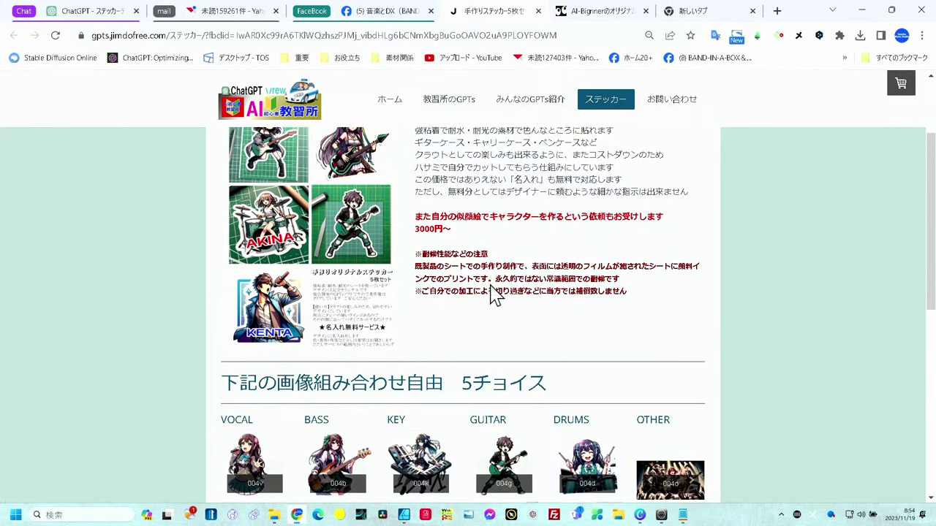
pyautogui.scroll(-1, 495, 294)
pyautogui.scroll(-1, 487, 292)
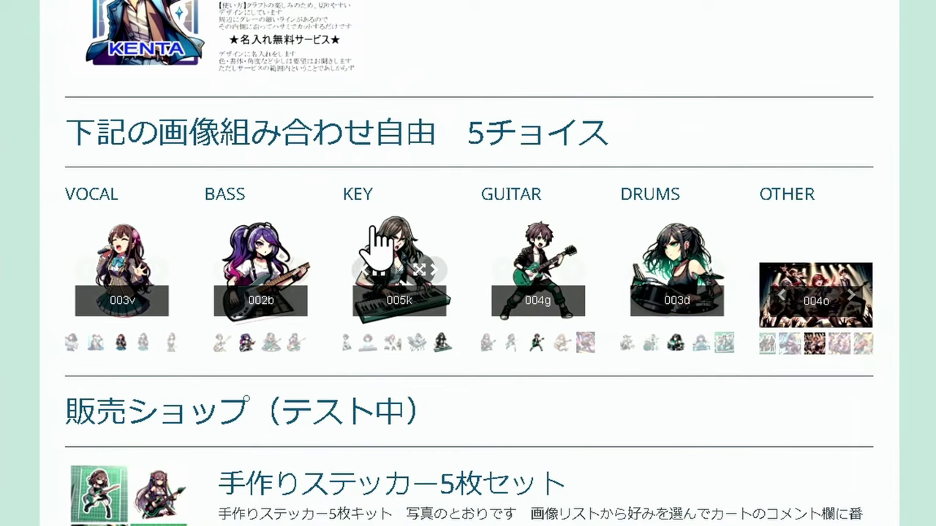
pyautogui.click(418, 254)
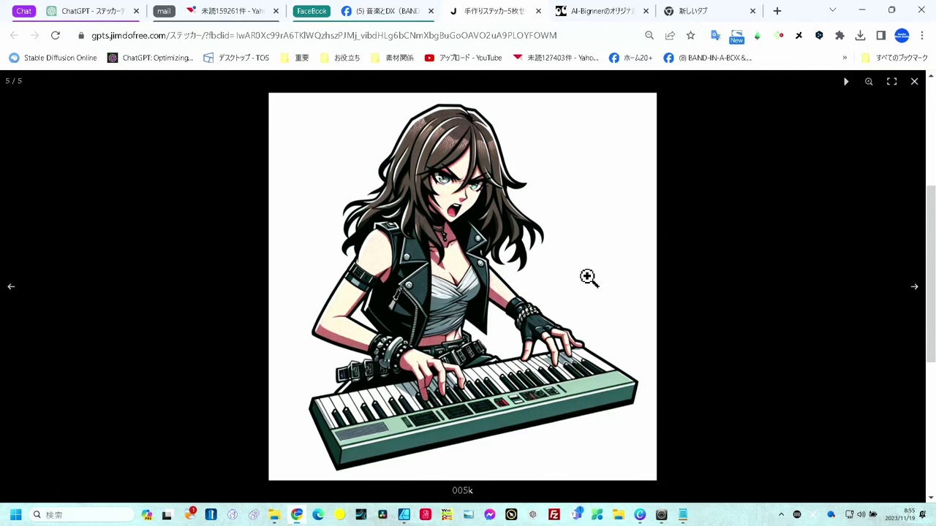
pyautogui.click(915, 82)
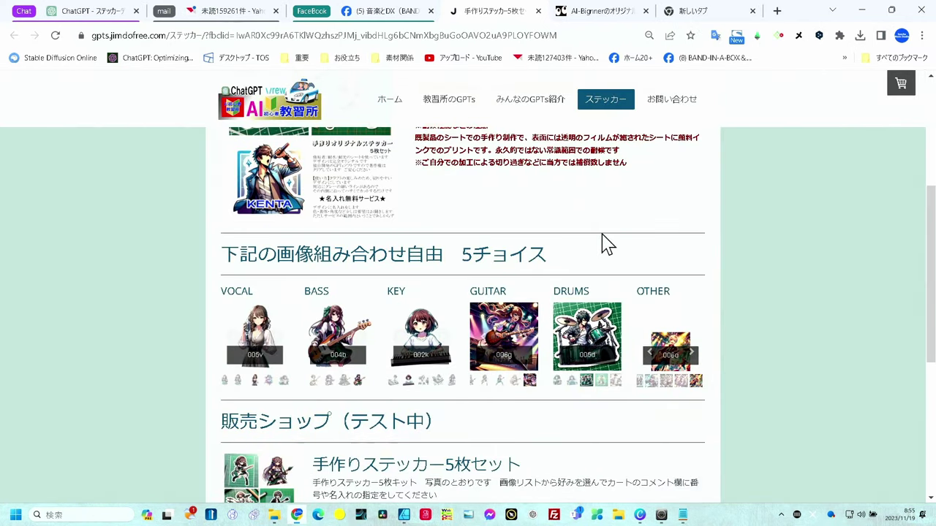
# Step: View the 005g acoustic-guitar sticker enlarged, then close it to reveal the ¥2,200 shop listing
pyautogui.scroll(2, 556, 249)
pyautogui.scroll(1, 329, 322)
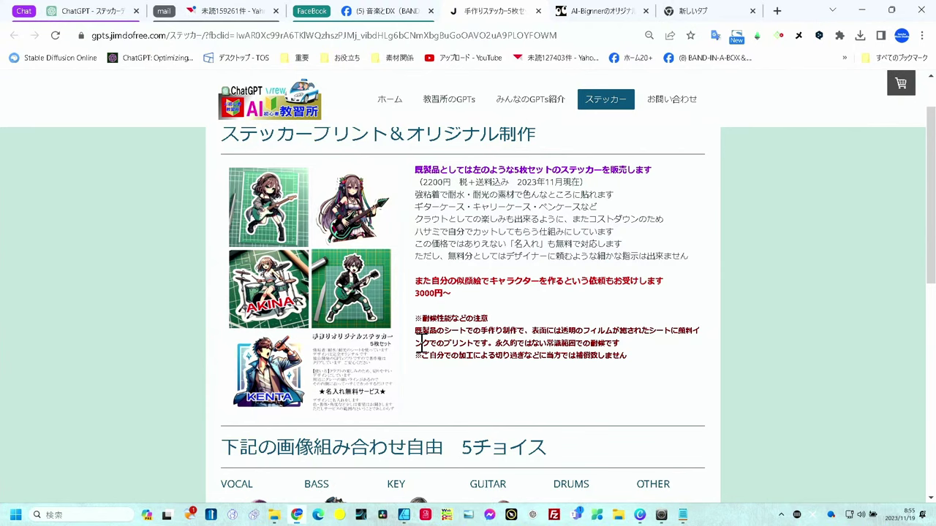
pyautogui.scroll(-2, 422, 340)
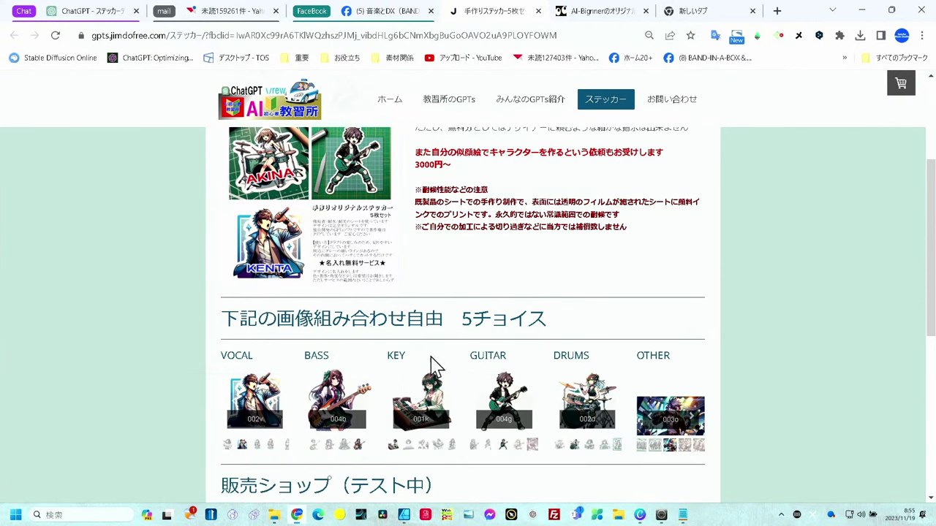
pyautogui.click(669, 415)
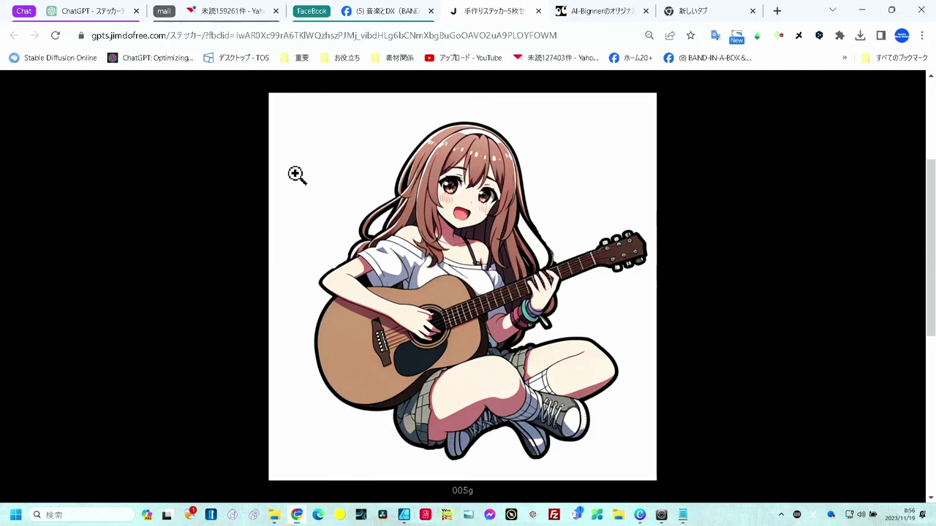
pyautogui.press('Escape')
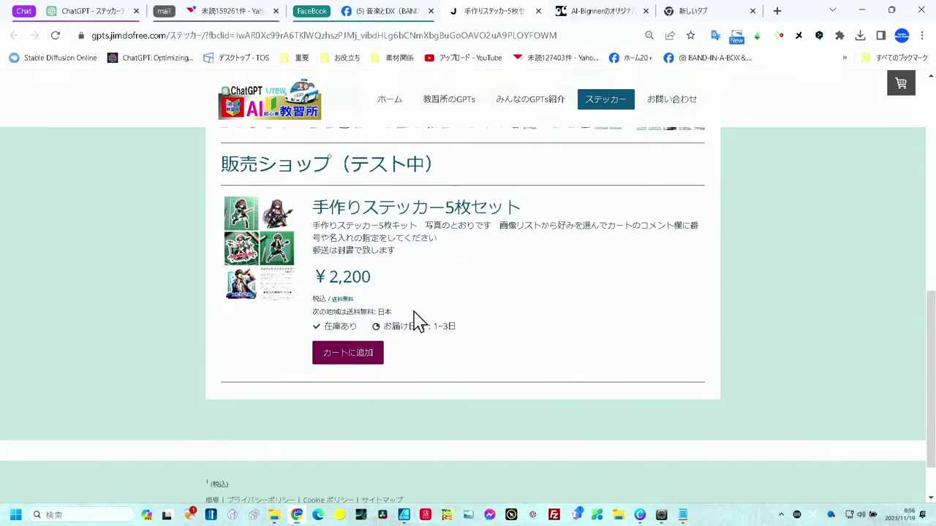
# Step: Add the 手作りステッカー5枚セット to the cart and raise the quantity to 2 (¥4,400)
pyautogui.click(368, 356)
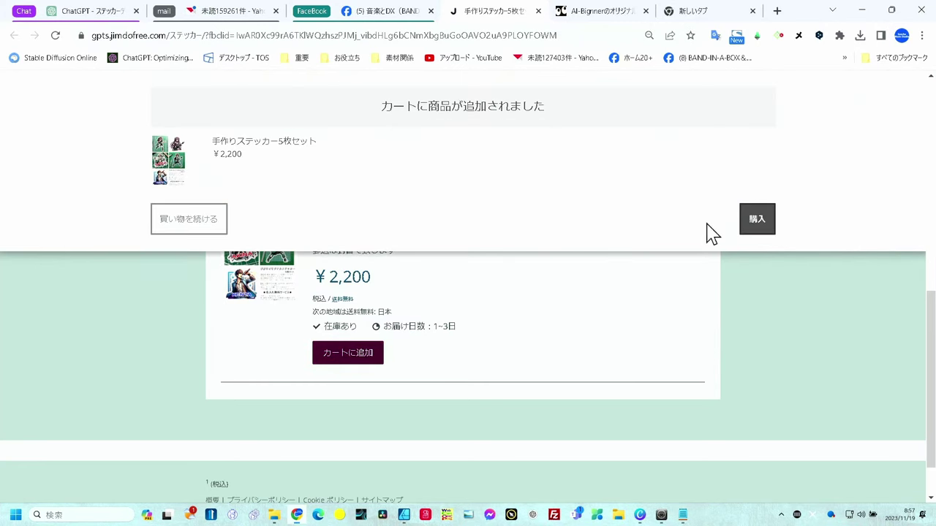
pyautogui.click(748, 233)
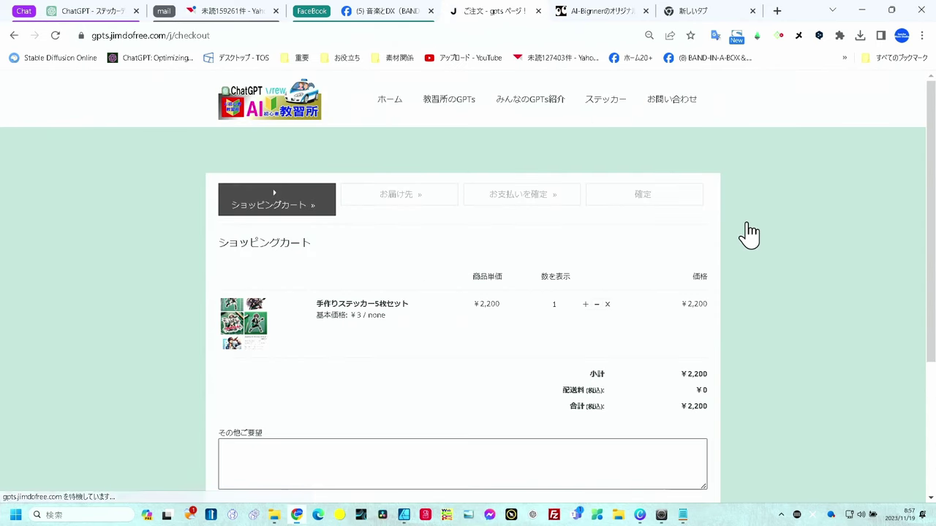
pyautogui.click(584, 304)
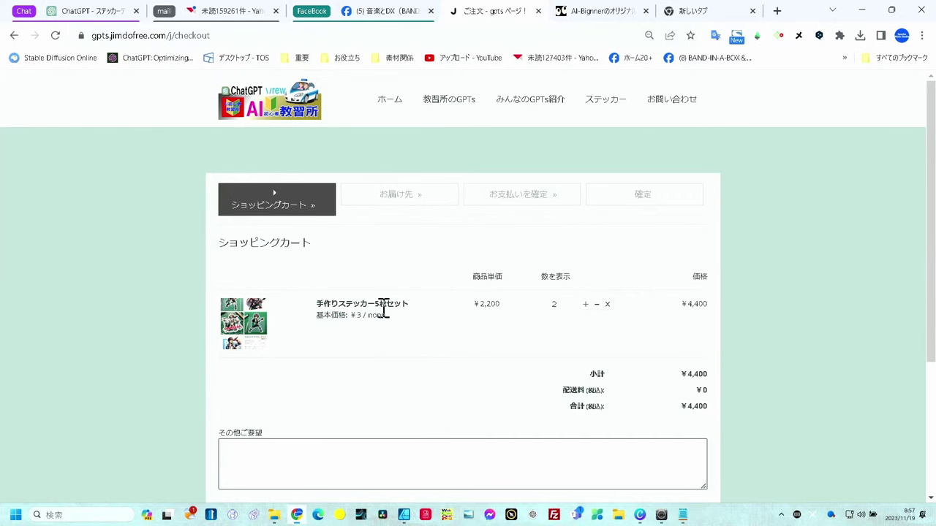
# Step: Continue to the customer details form, then switch to the Facebook group
pyautogui.scroll(-1, 497, 330)
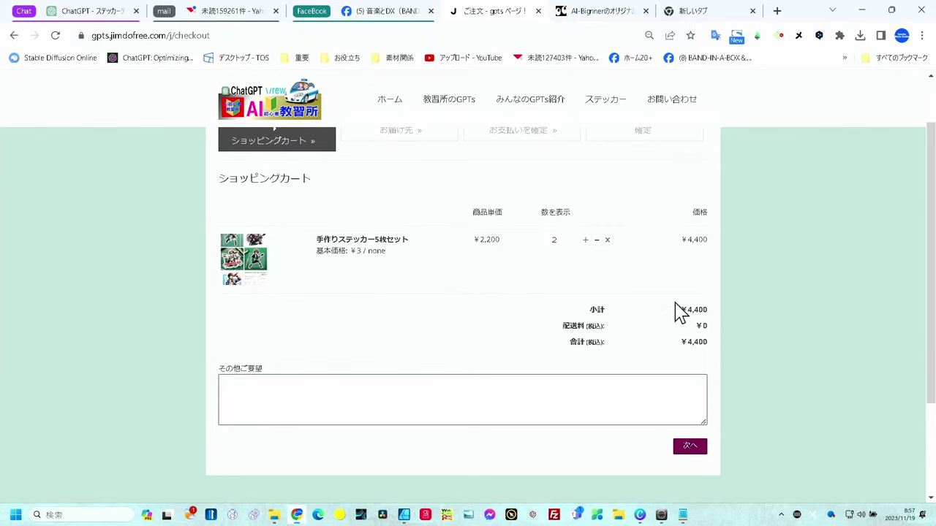
pyautogui.scroll(-1, 748, 350)
pyautogui.click(689, 384)
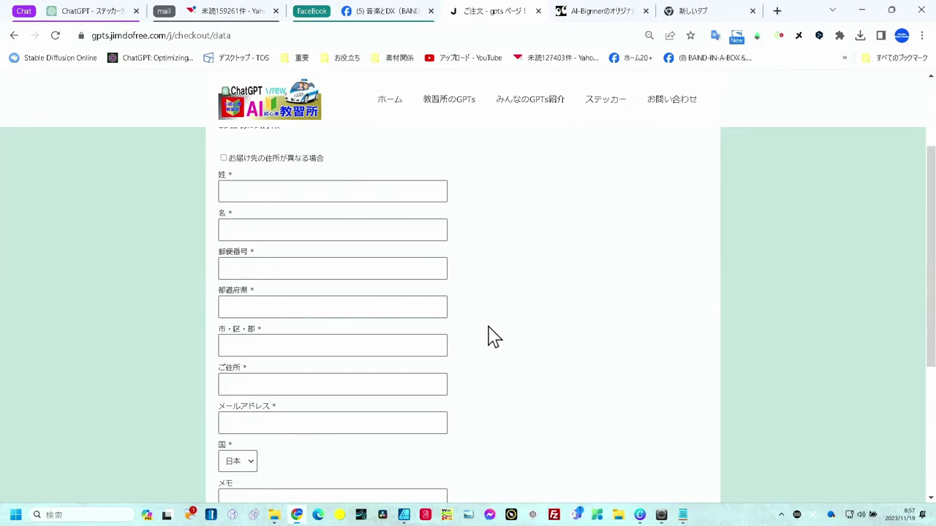
pyautogui.scroll(2, 493, 337)
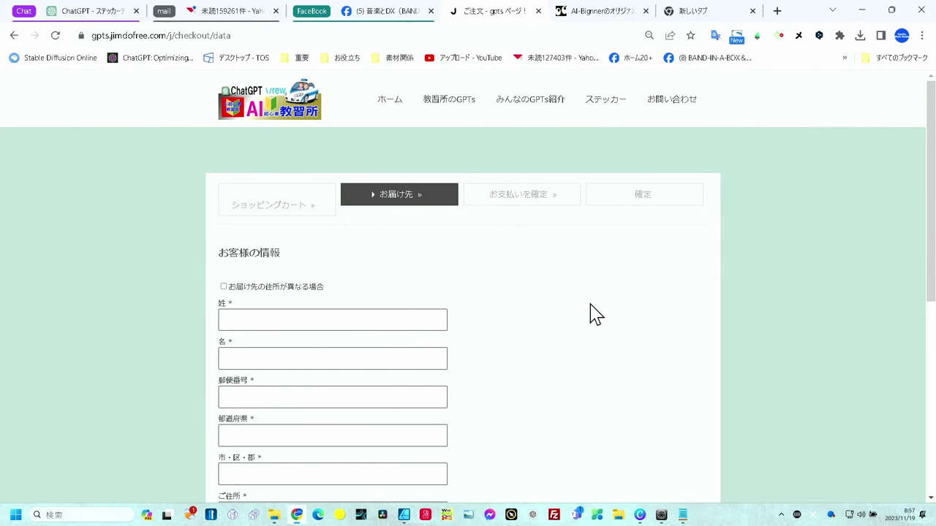
pyautogui.click(409, 14)
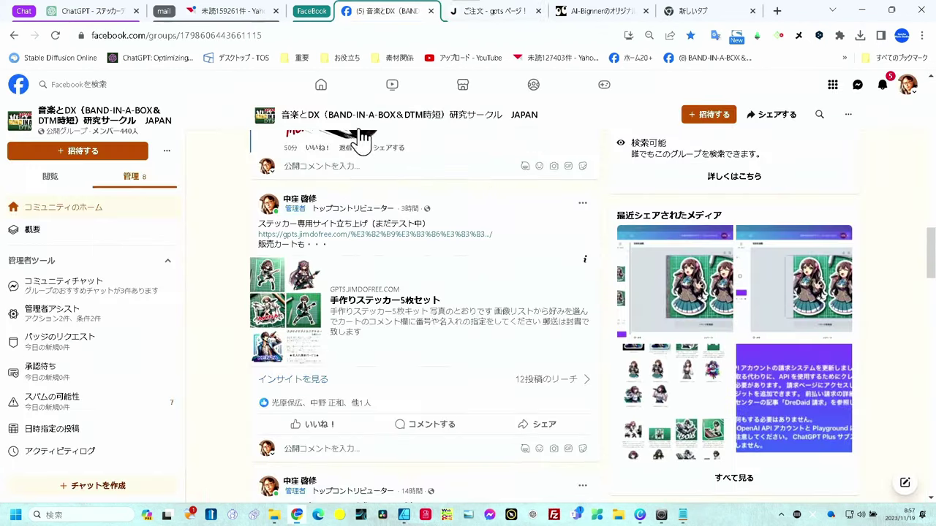
pyautogui.scroll(5, 328, 365)
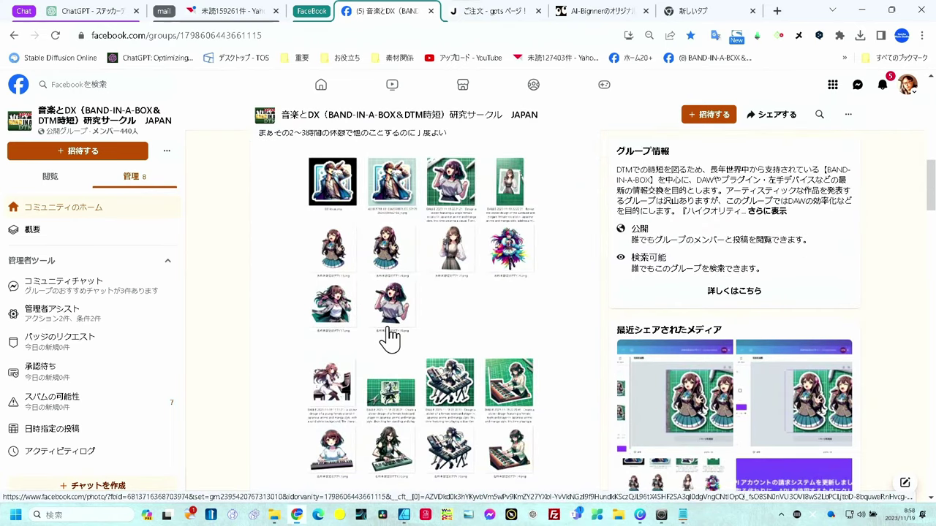